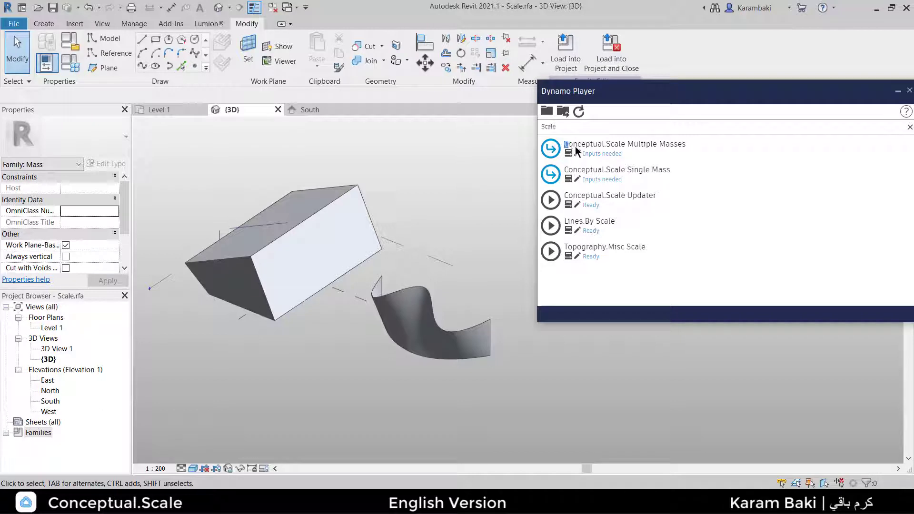
left_click_drag(576, 150, 687, 150)
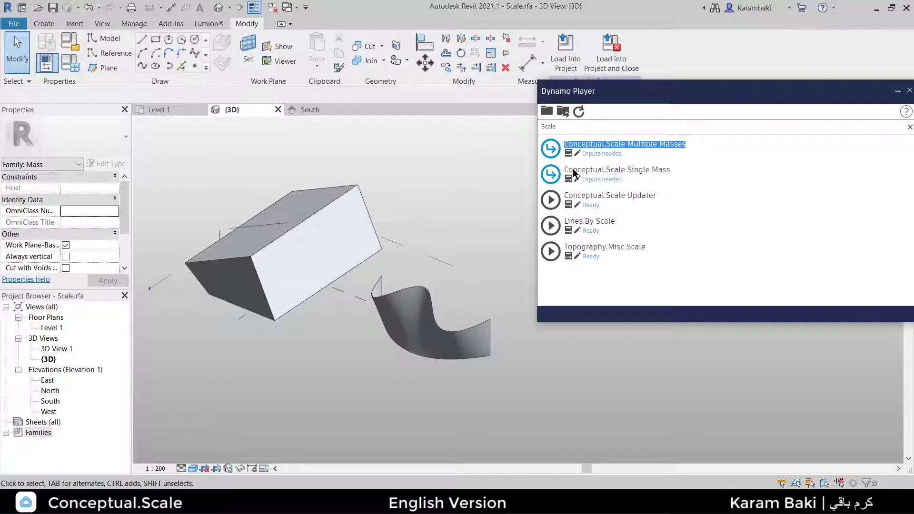
left_click_drag(567, 174, 663, 193)
left_click(565, 196)
left_click(661, 193)
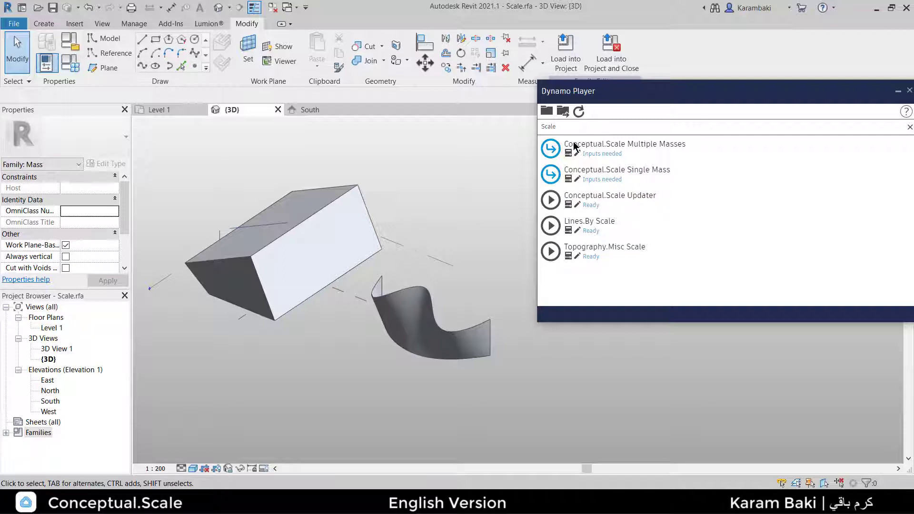
left_click_drag(567, 145, 664, 149)
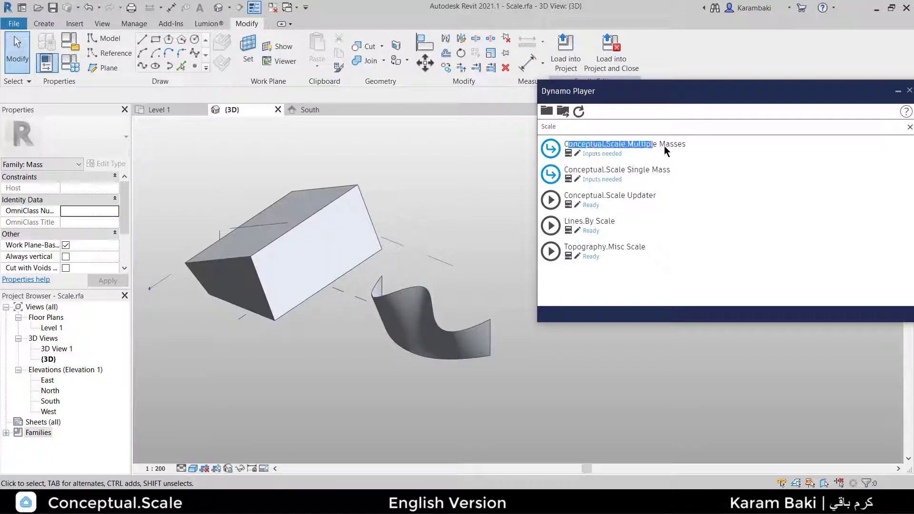
Step: Open the inputs of Conceptual.Scale Multiple Masses and temporarily isolate the box and the curved surface in the 3D view
left_click(569, 154)
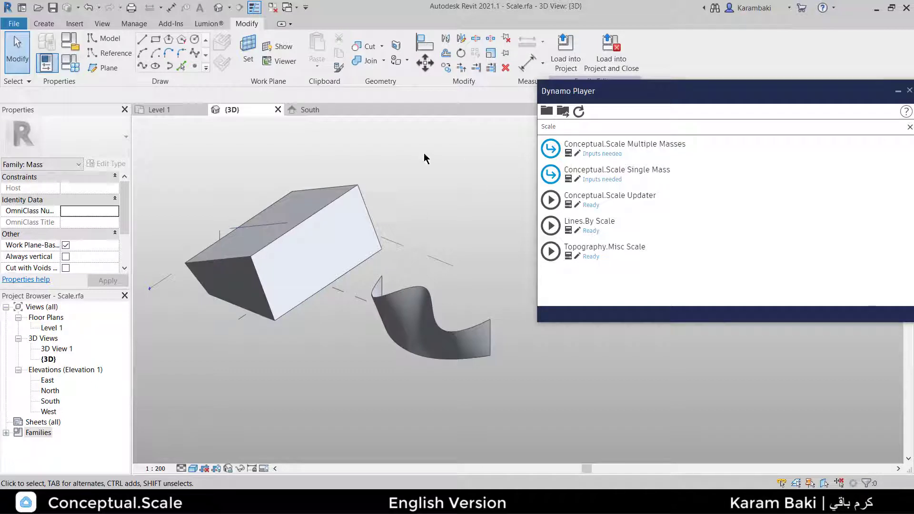
left_click(367, 222)
left_click(393, 317, "ctrl")
left_click(240, 468)
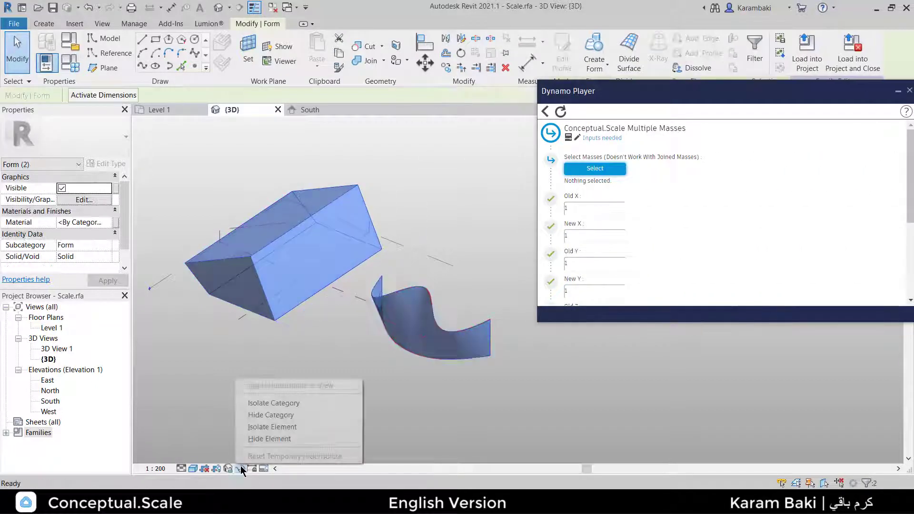
left_click(269, 426)
Step: Pick both the box and the curved surface as the script's masses to scale, then clear the model selection
left_click(585, 173)
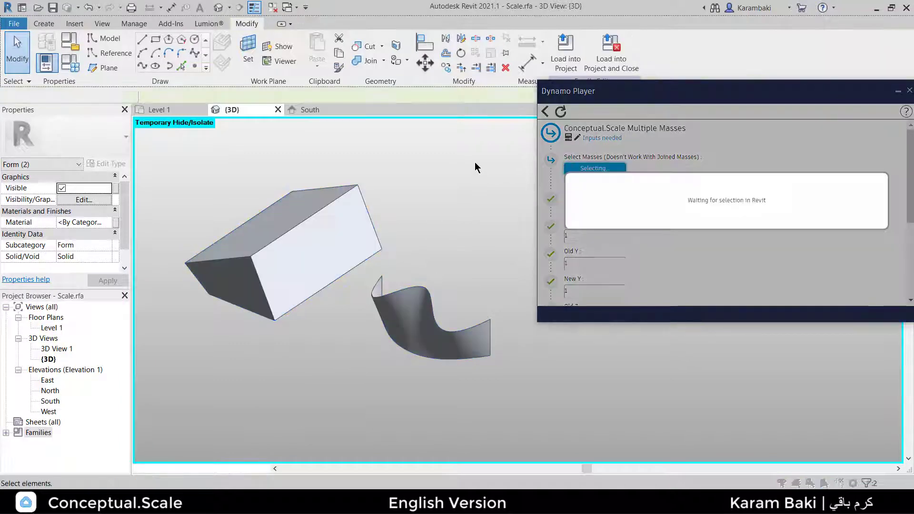
left_click_drag(475, 160, 170, 386)
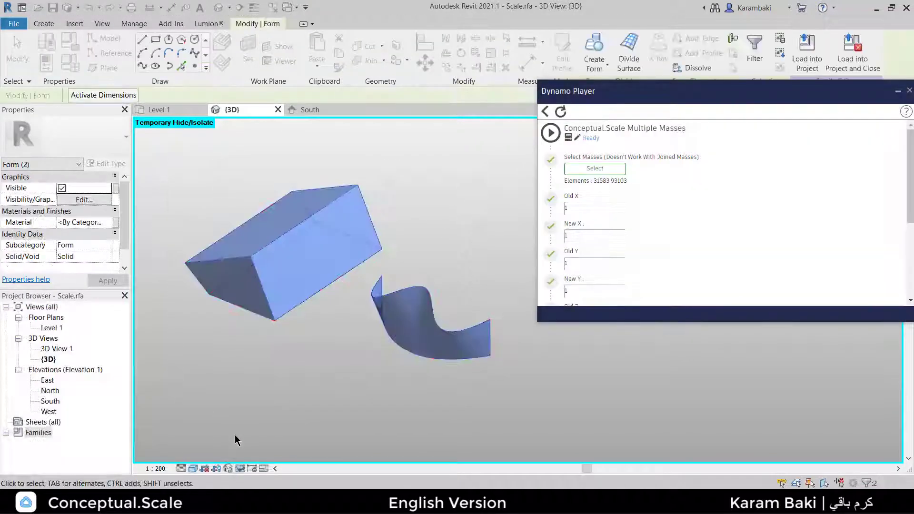
left_click(461, 166)
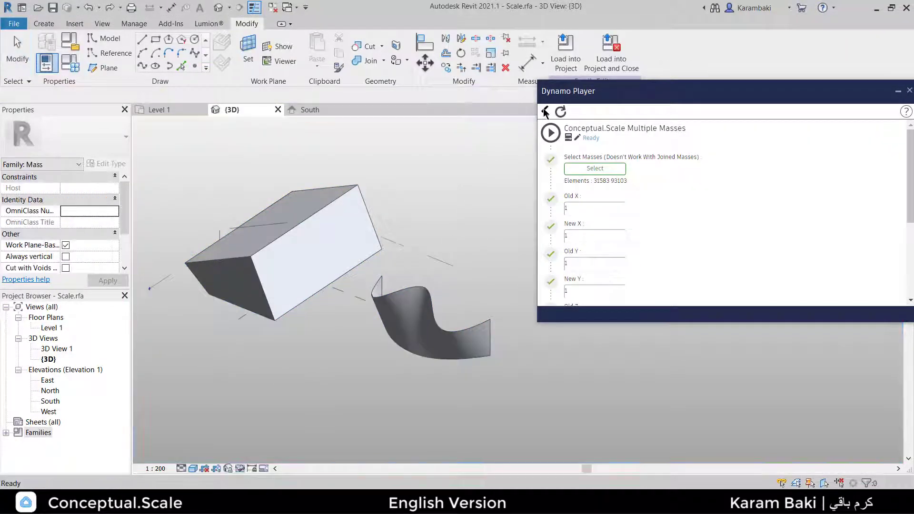
Step: Open the inputs of Conceptual.Scale Single Mass and pick the box as its mass
left_click(545, 112)
left_click_drag(647, 172, 608, 186)
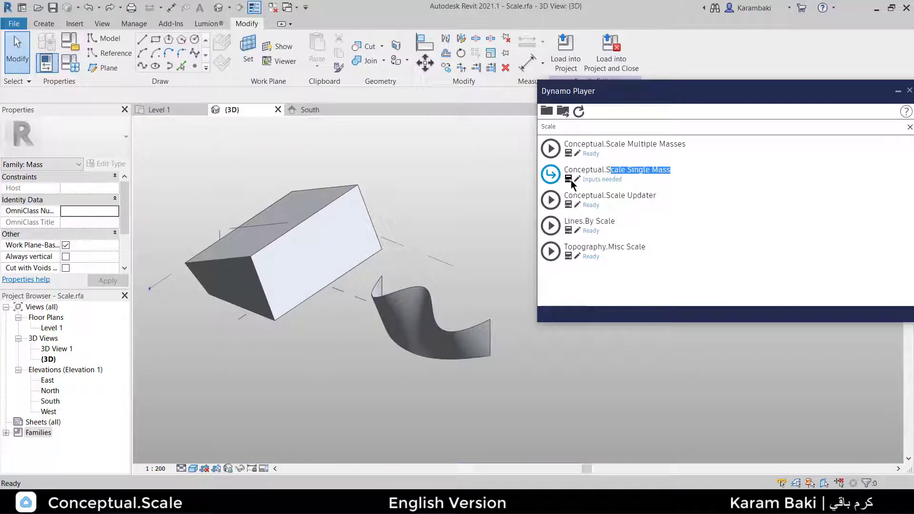
left_click(569, 180)
left_click(595, 168)
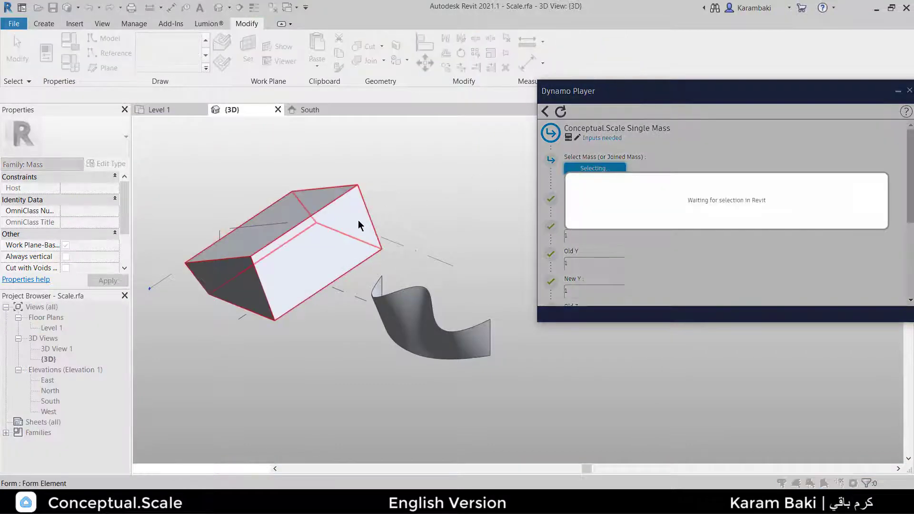
left_click(356, 224)
left_click(336, 344)
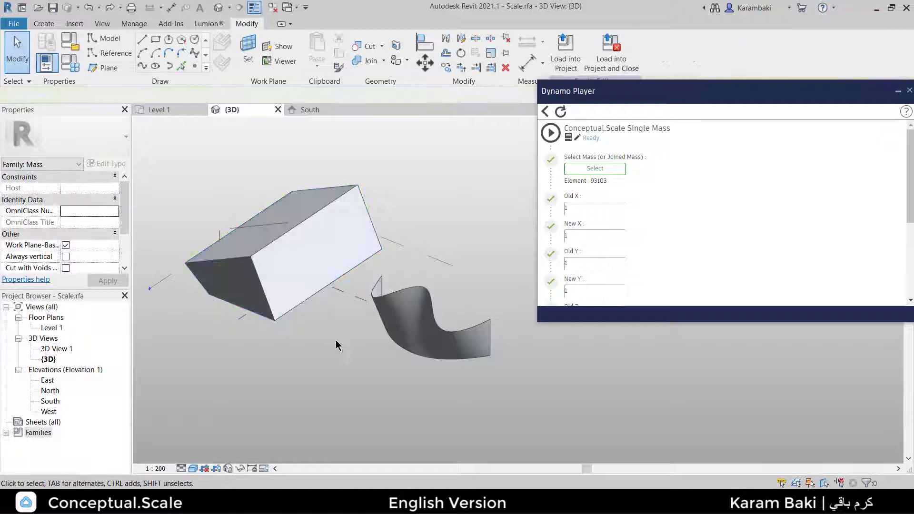
Step: Return to Conceptual.Scale Multiple Masses and review its old and new X, Y and Z scale inputs
left_click(545, 111)
left_click(568, 153)
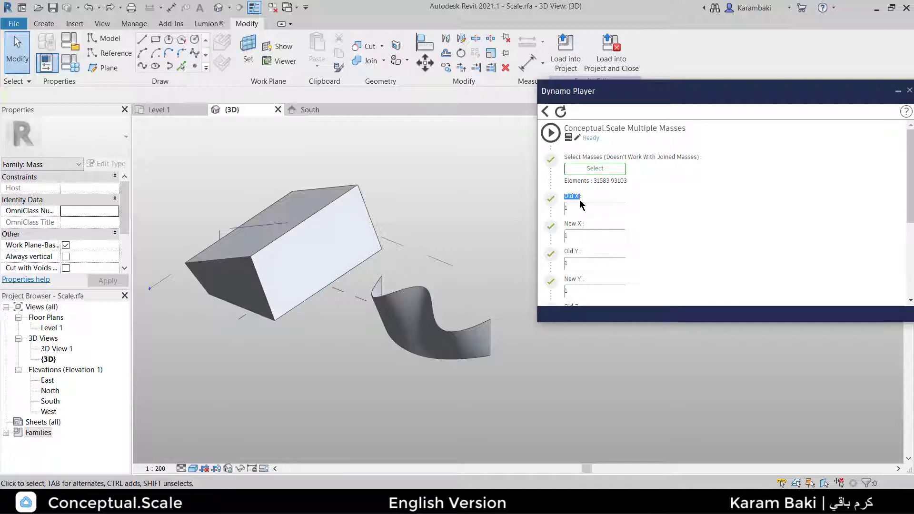
scroll(576, 211, "down", 2)
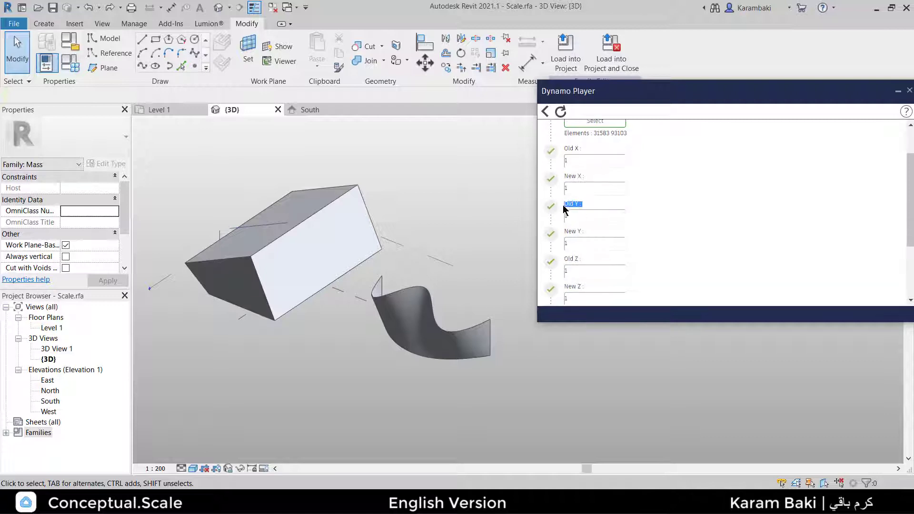
scroll(584, 223, "down", 2)
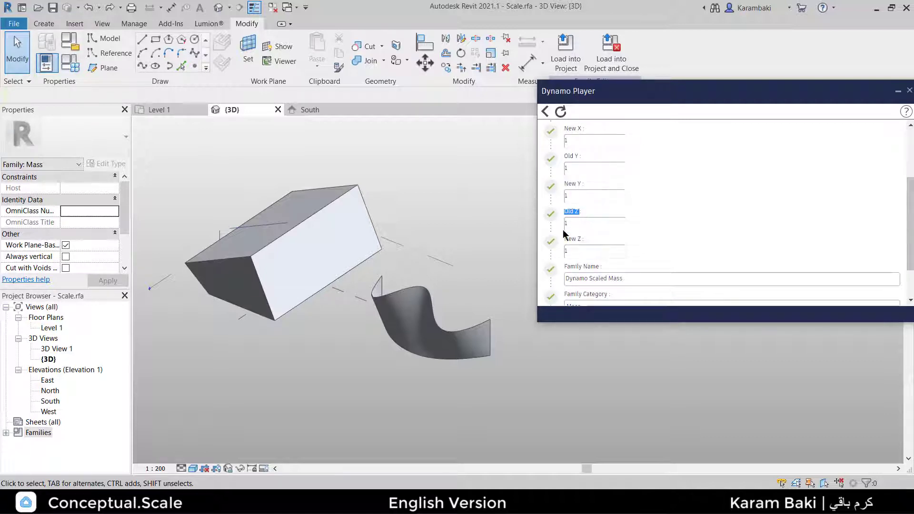
left_click_drag(563, 238, 583, 244)
scroll(582, 233, "up", 4)
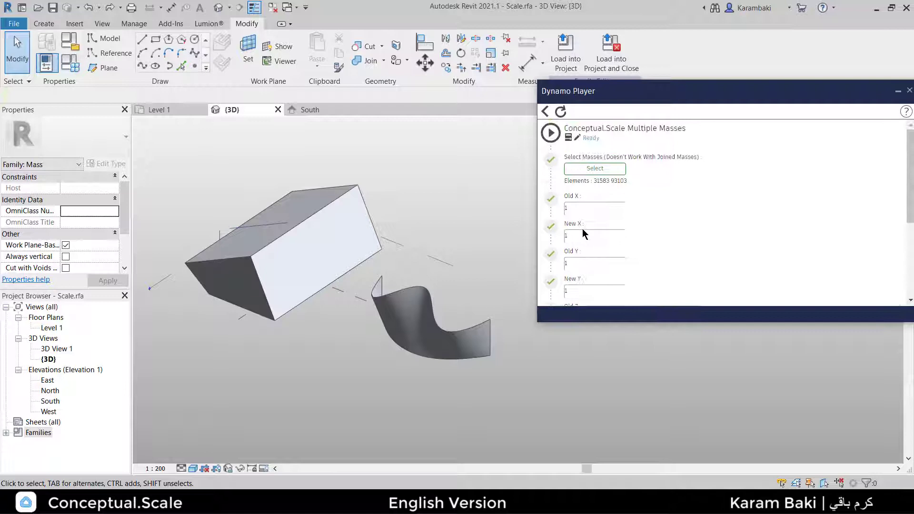
Step: Set New X and New Y to 2 and run the Multiple Masses script on the two selected forms
left_click_drag(579, 196, 563, 200)
type("2")
scroll(395, 160, "down", 2)
middle_click_drag(369, 167, 432, 408, "shift")
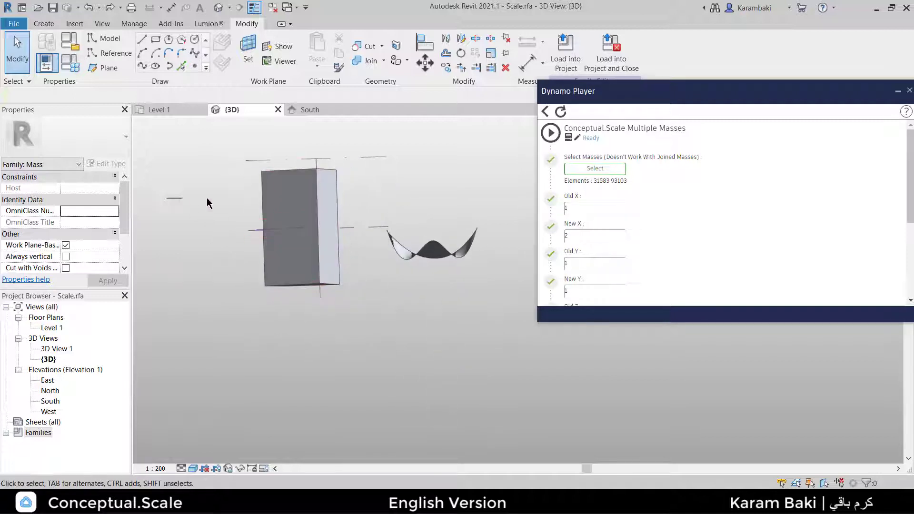
middle_click_drag(482, 332, 440, 271, "shift")
scroll(584, 201, "down", 1)
left_click_drag(579, 214, 544, 214)
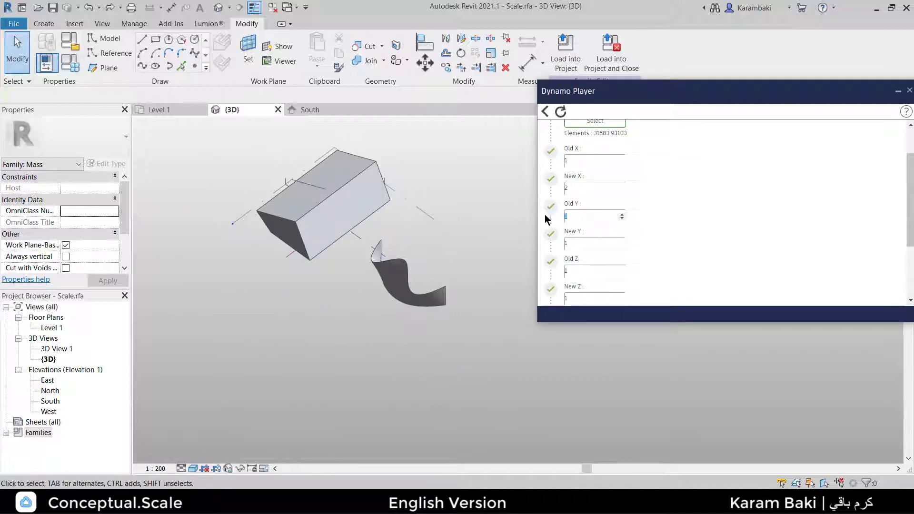
scroll(595, 165, "down", 2)
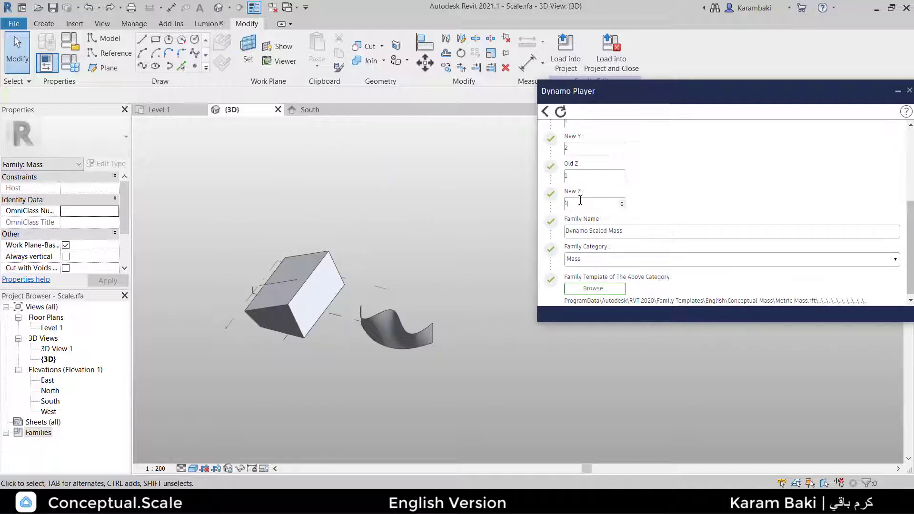
scroll(591, 189, "up", 5)
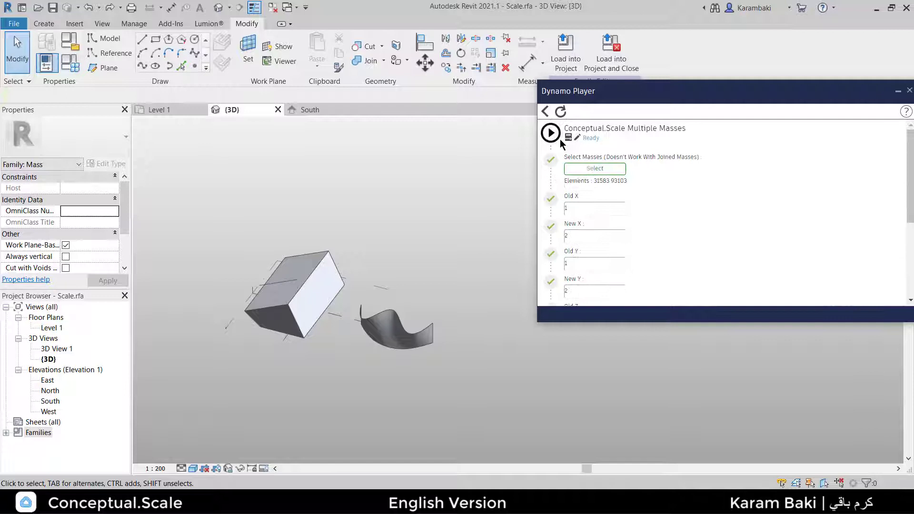
left_click(554, 134)
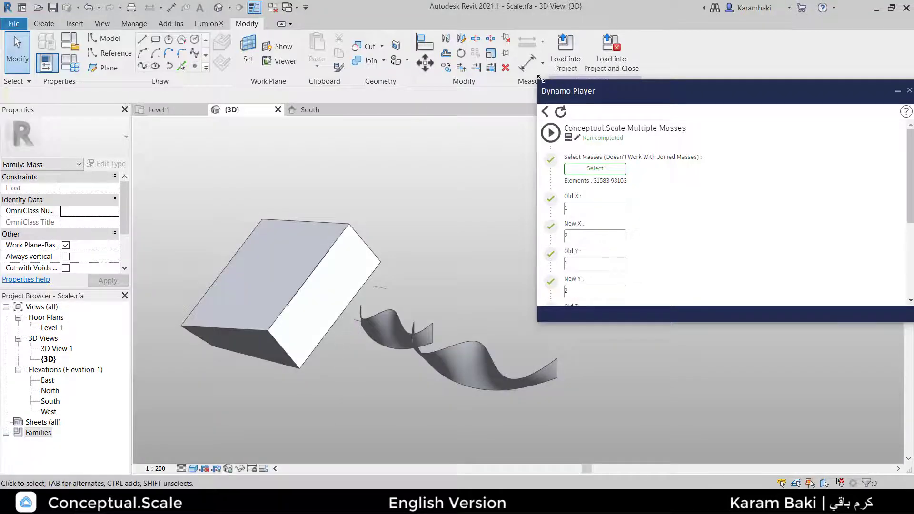
Step: Minimize Dynamo Player and, in the front view, move the scaled mass family about 215 m horizontally, clear of the original forms
left_click_drag(681, 91, 453, 95)
left_click(686, 95)
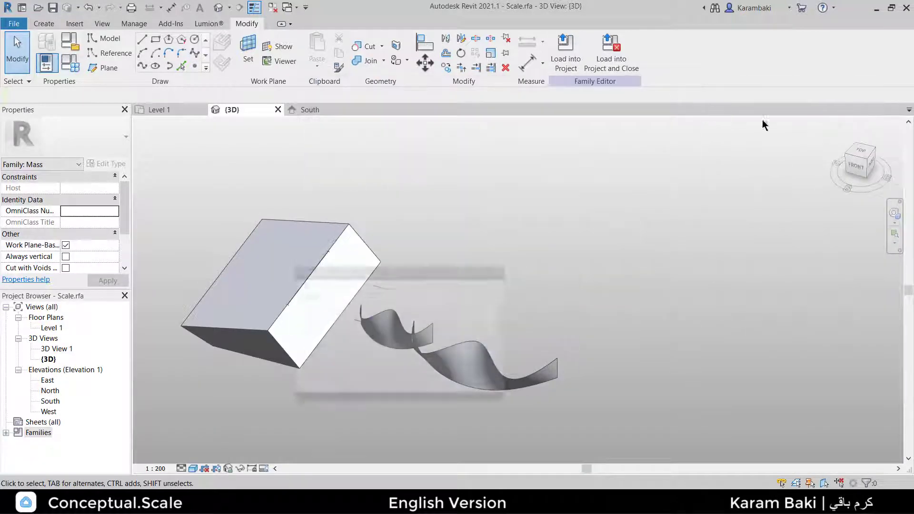
left_click(855, 162)
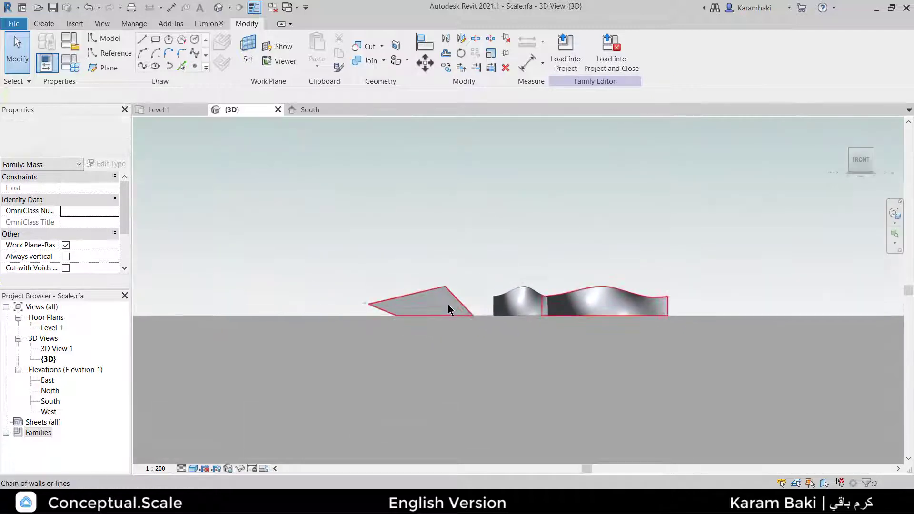
left_click(448, 292)
middle_click_drag(449, 292, 371, 223)
left_click(424, 62)
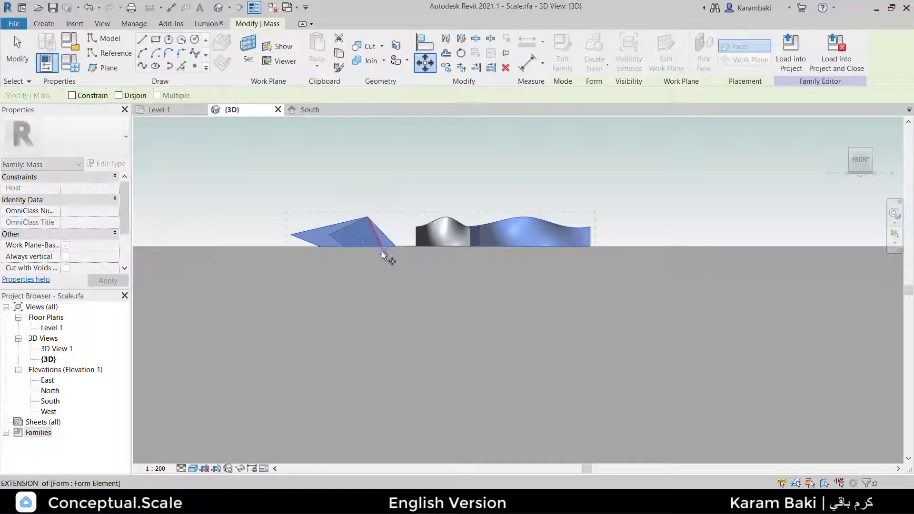
left_click(381, 248)
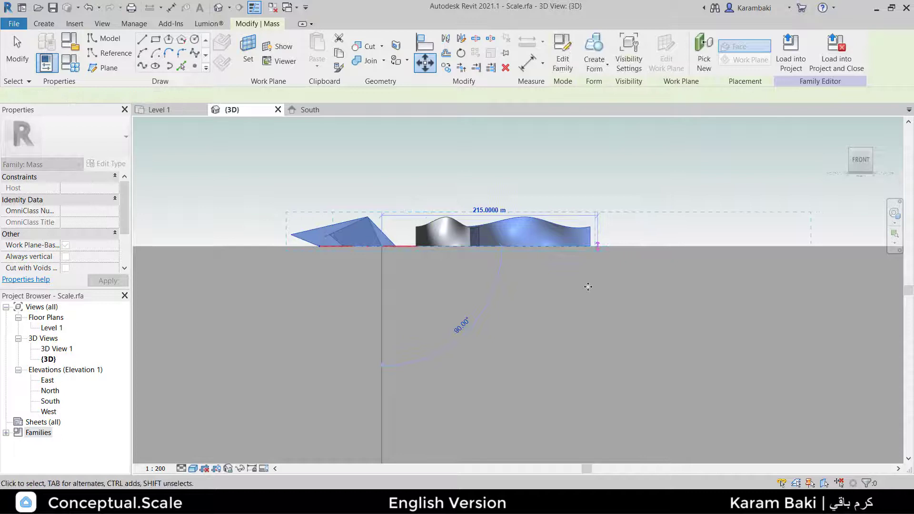
left_click(584, 247)
left_click(585, 287)
middle_click_drag(585, 286, 500, 276)
Step: Draw a horizontal model line about 527 m long from the original box's peak across all the masses
left_click(248, 52)
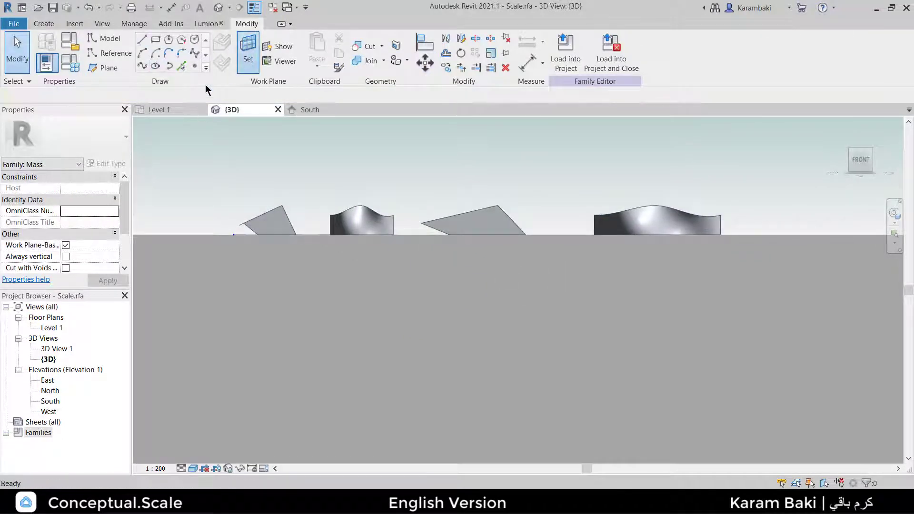
left_click(117, 97)
left_click(119, 126)
left_click(142, 41)
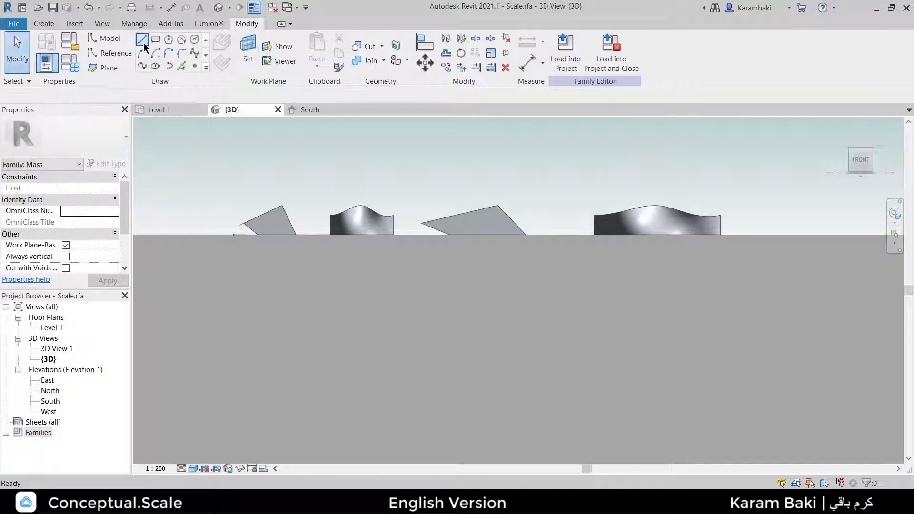
left_click(282, 205)
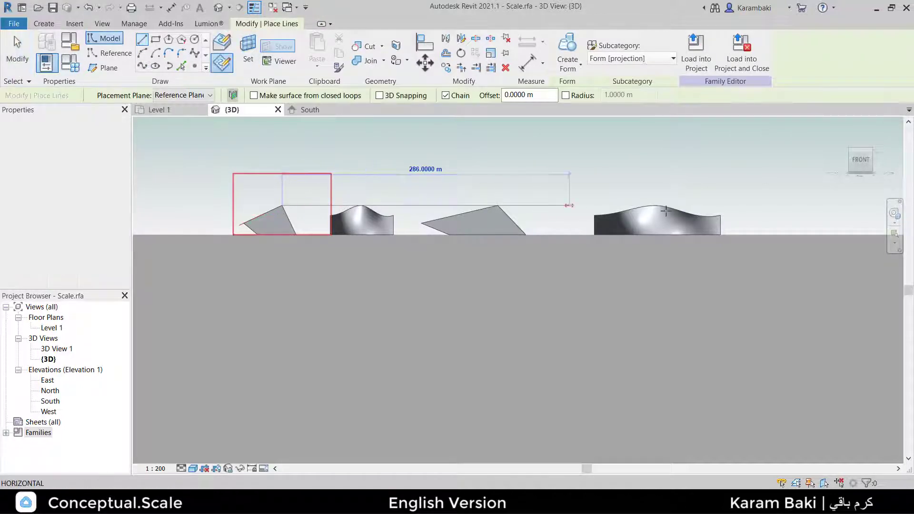
key("Escape")
key("Escape")
Step: Compare the scaled box's peak with the horizontal line, then delete that line
scroll(492, 199, "up", 8)
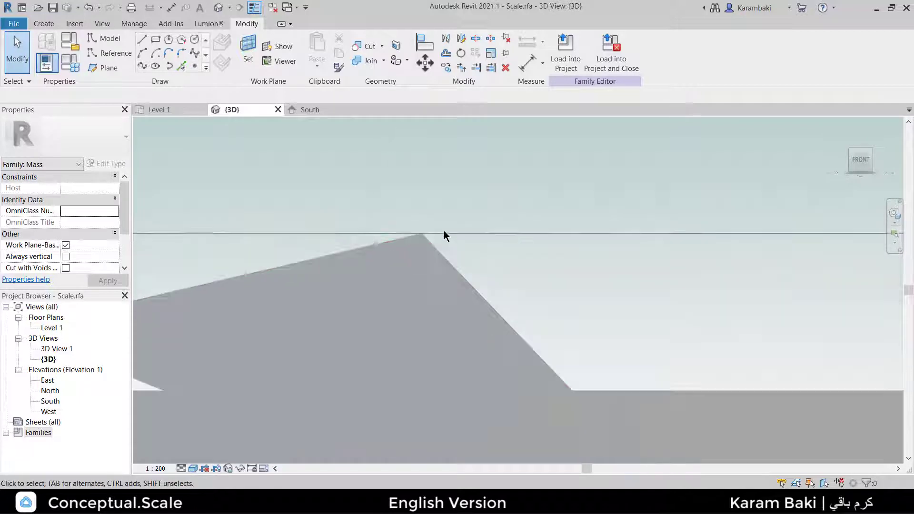
scroll(445, 235, "down", 6)
left_click(453, 234)
scroll(379, 230, "up", 2)
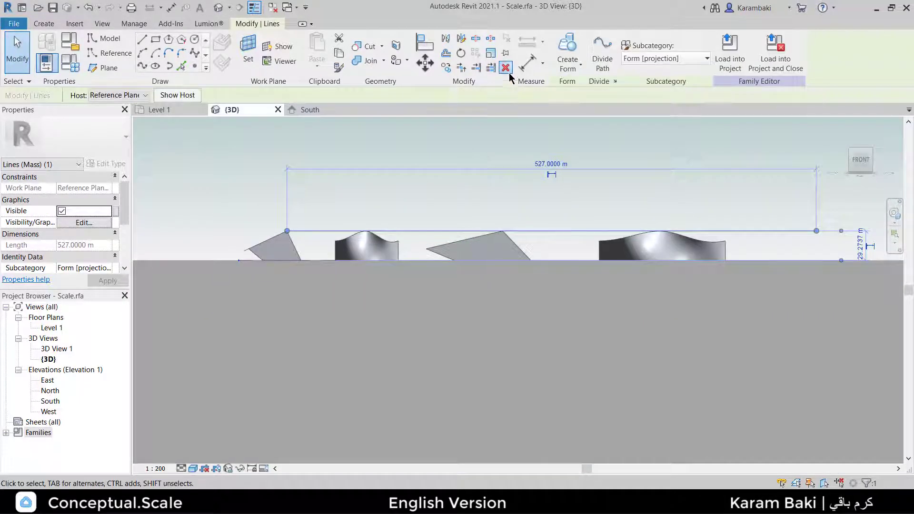
left_click(505, 67)
Step: Return to the default 3D view and pick the original box as the mass in Dynamo Player's Conceptual.Scale Single Mass script
left_click(217, 10)
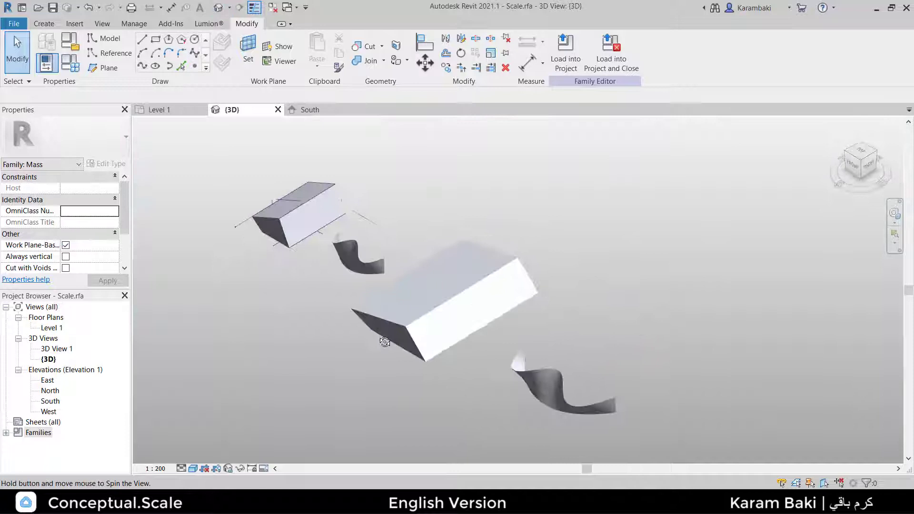
middle_click_drag(455, 179, 548, 235, "shift")
key("alt+Tab")
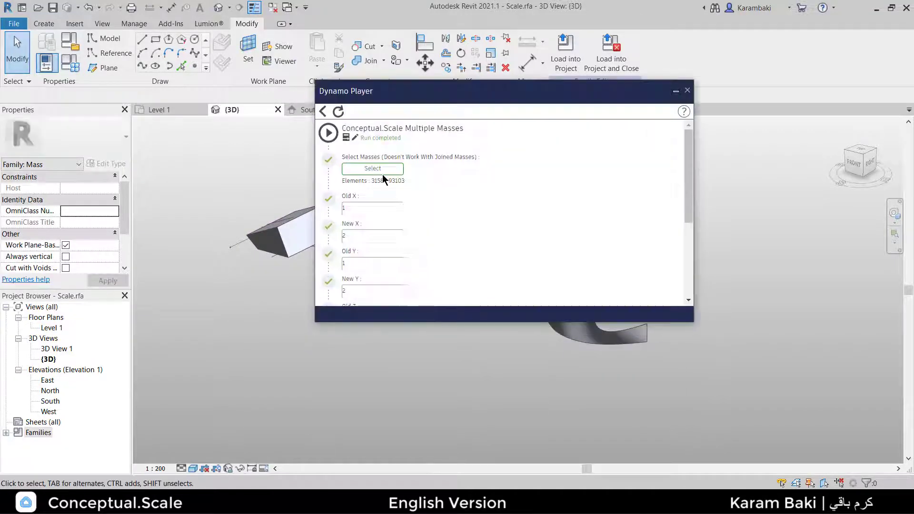
left_click_drag(349, 103, 500, 100)
left_click(492, 112)
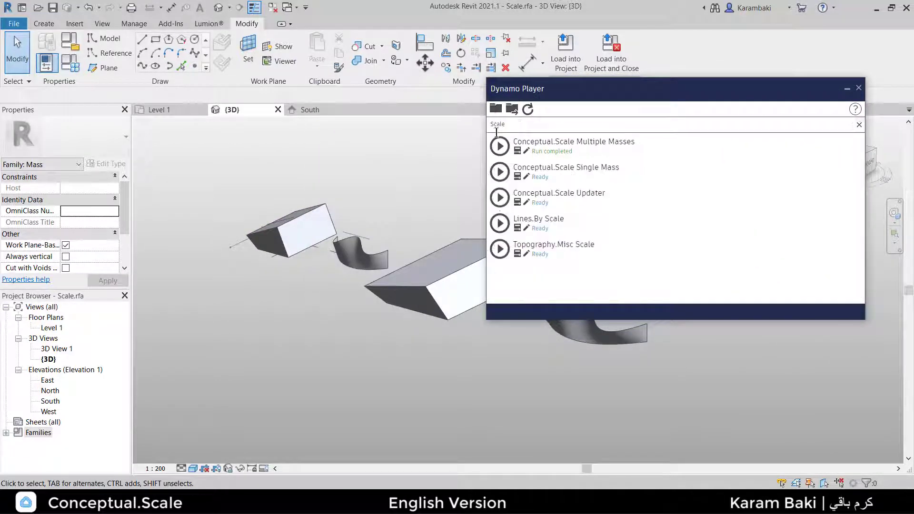
left_click(515, 173)
left_click(629, 166)
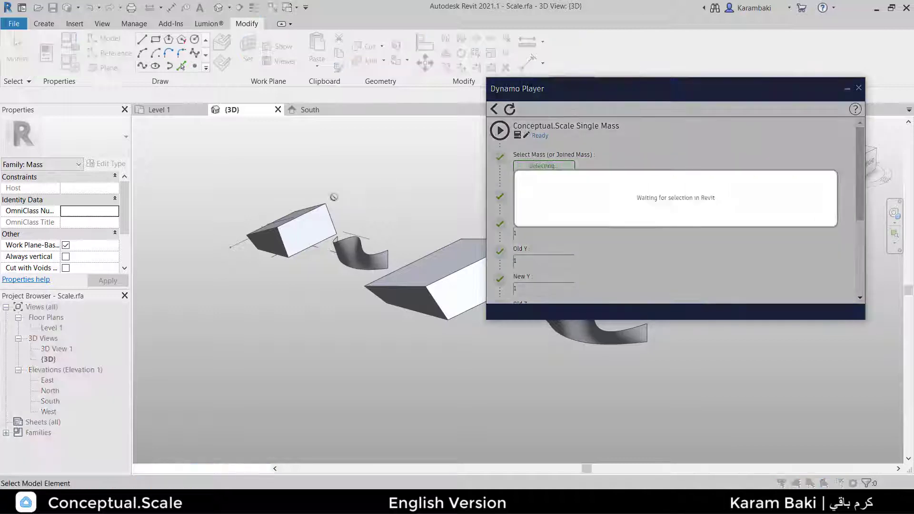
left_click(292, 238)
scroll(532, 180, "up", 1)
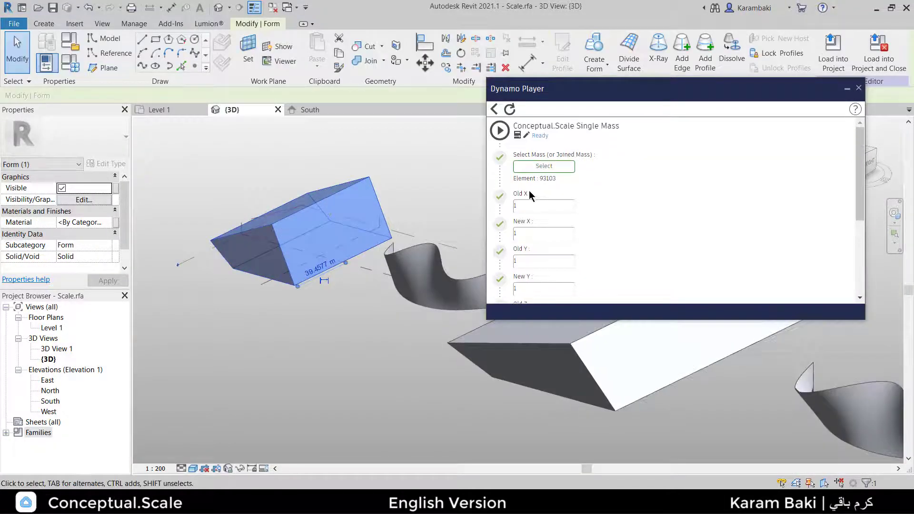
Step: Look over the Old and New X, Y and Z inputs of the Conceptual.Scale Single Mass script
double_click(518, 190)
double_click(520, 222)
scroll(528, 209, "down", 1)
left_click(531, 198)
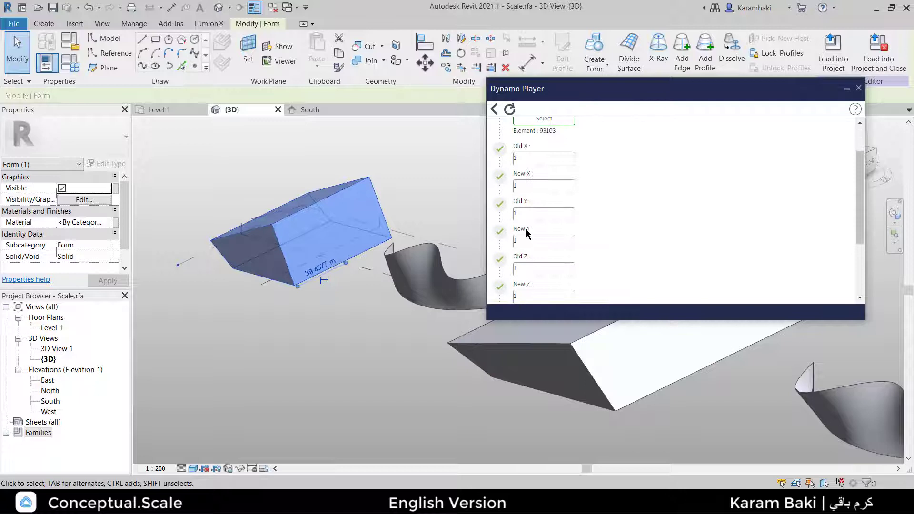
scroll(531, 220, "down", 1)
left_click(529, 219)
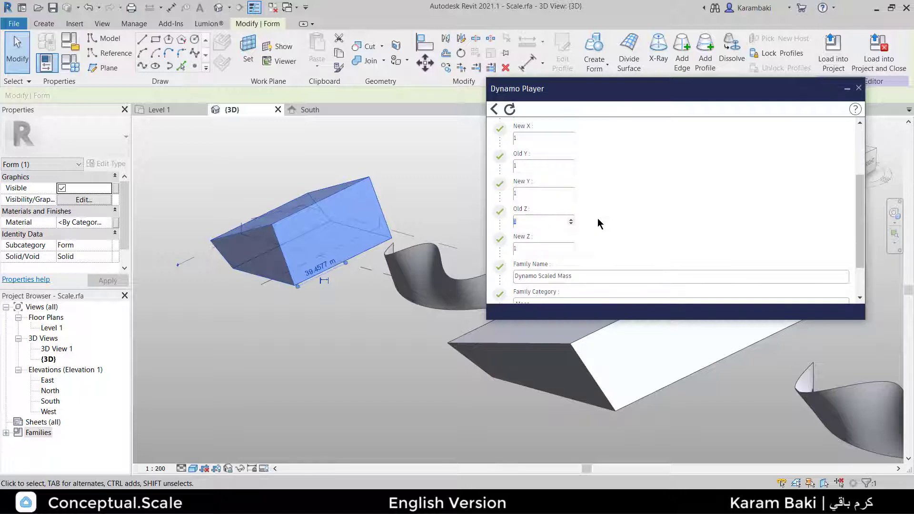
Step: In the South elevation, dimension the original box's overall height from the ground line to its peak
double_click(51, 402)
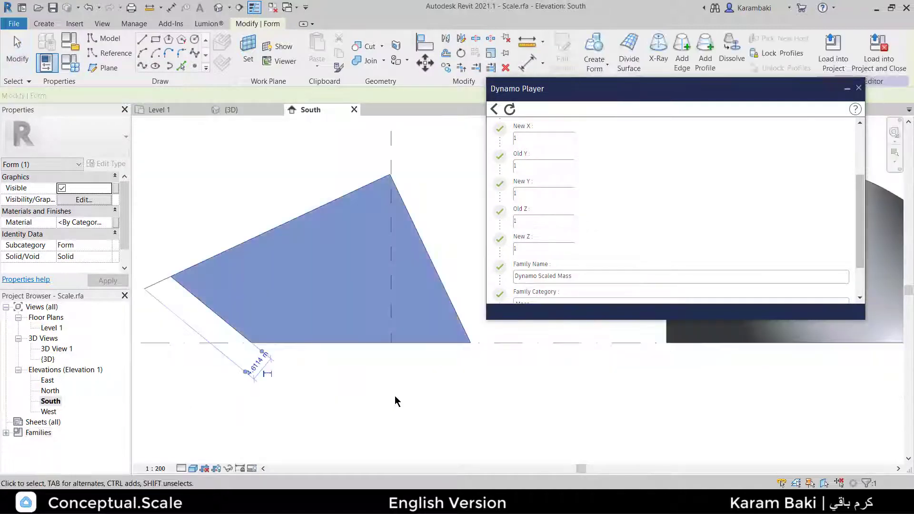
left_click(171, 7)
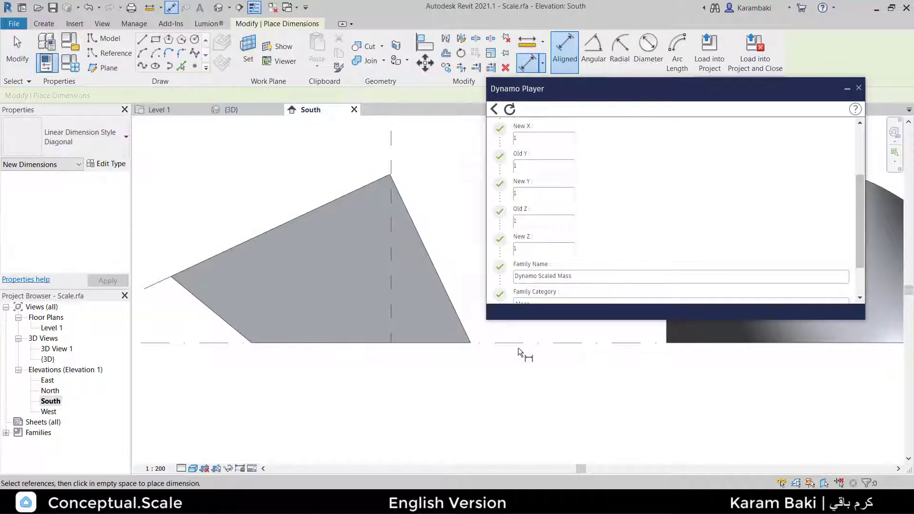
left_click(393, 171)
scroll(430, 207, "up", 5)
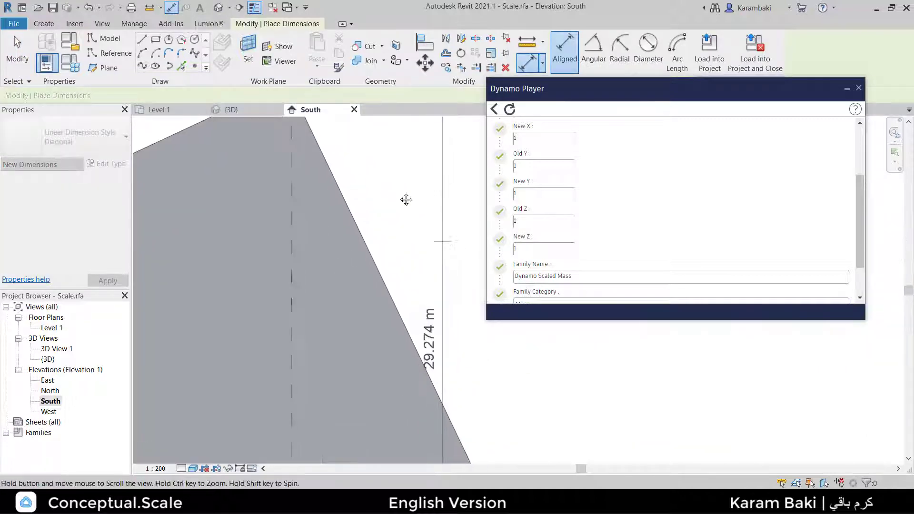
left_click(417, 316)
key("Escape")
key("Escape")
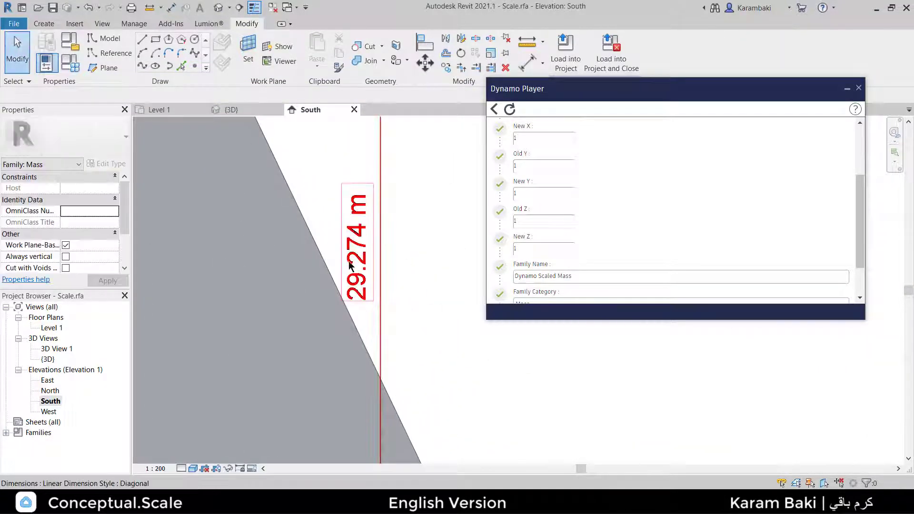
Step: Set Old Z to 29.274 and New Z to 40 in the script, and delete the box's height dimension
left_click(538, 220)
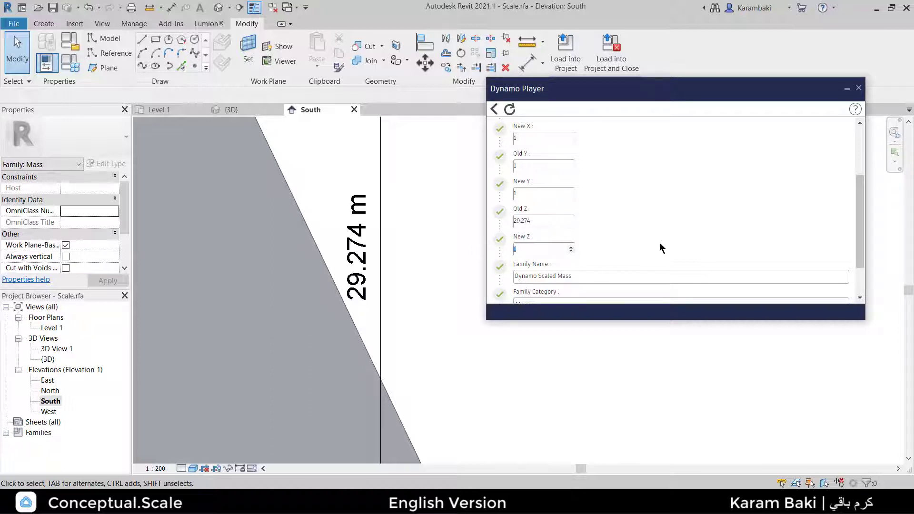
type("40")
scroll(373, 288, "down", 5)
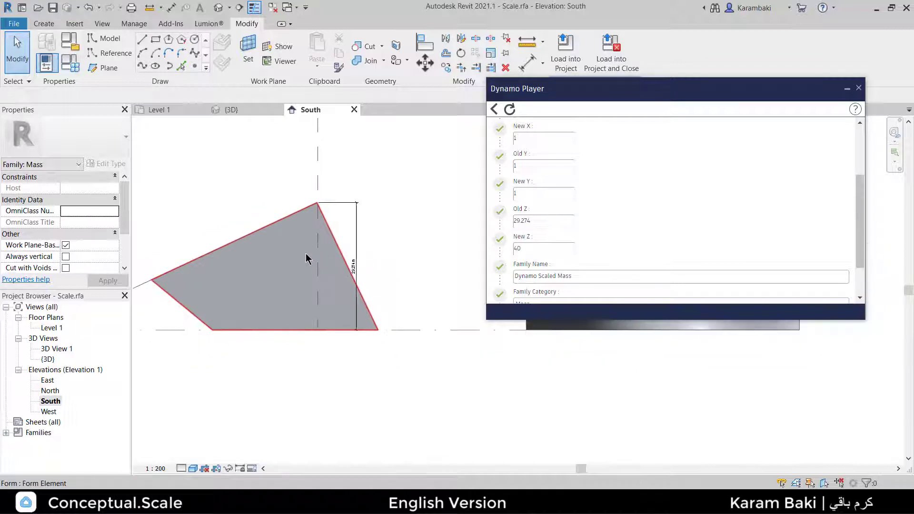
left_click(351, 273)
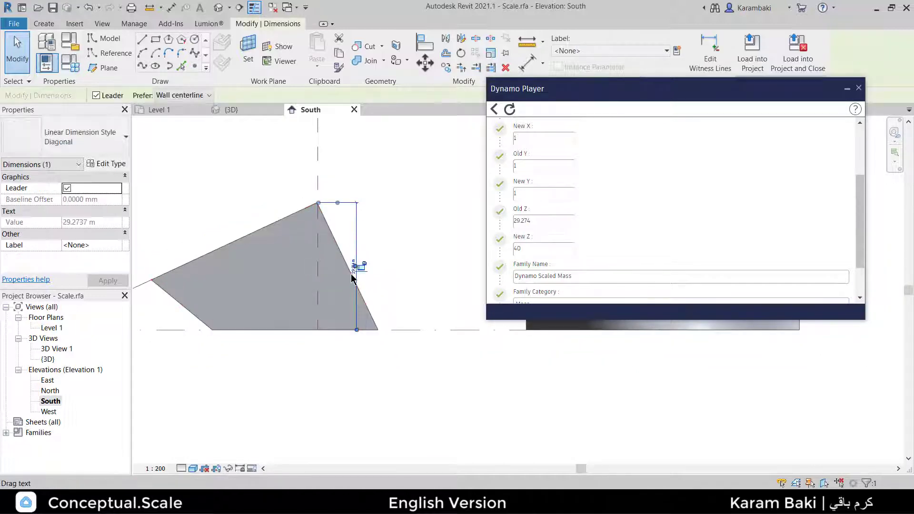
key("Delete")
Step: Return to the default 3D view and run the Conceptual.Scale Single Mass script
left_click(219, 7)
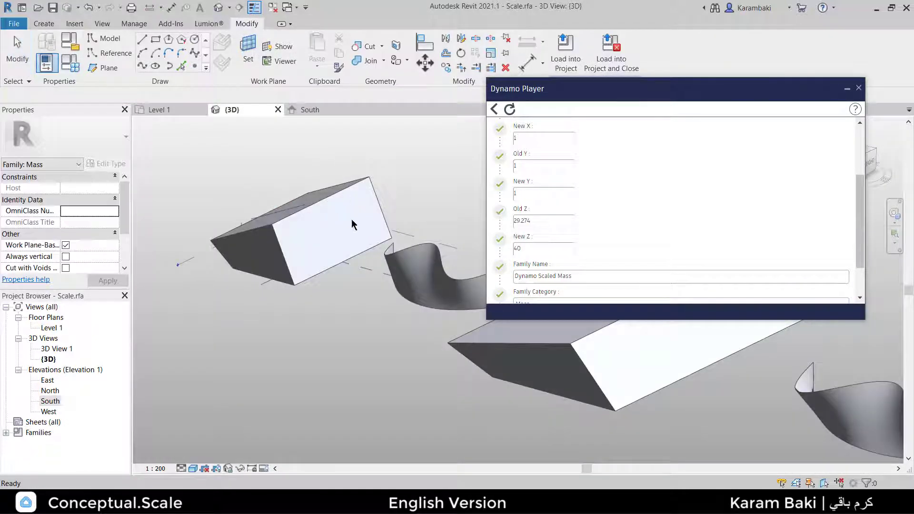
scroll(518, 191, "up", 3)
left_click(498, 130)
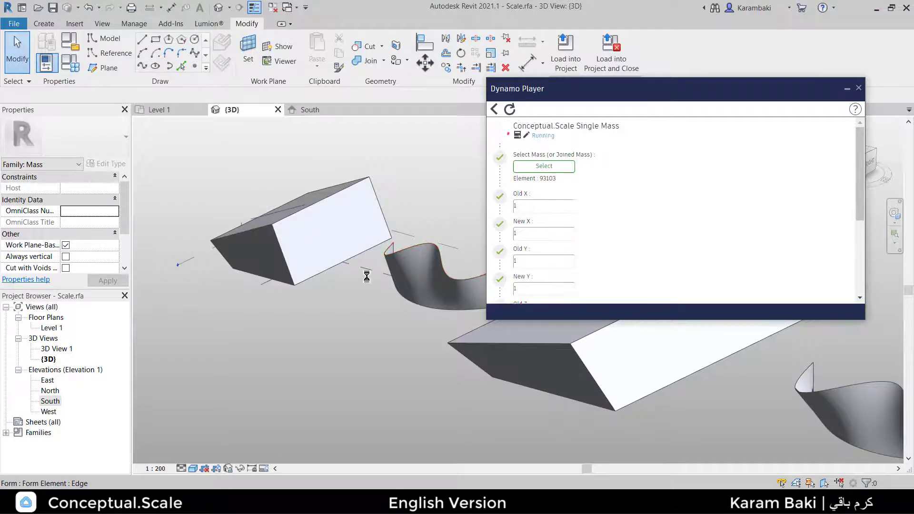
middle_click_drag(353, 296, 415, 273, "shift")
Step: In the South elevation, check the height of the scaled box with an aligned dimension, and undo that dimension
double_click(50, 401)
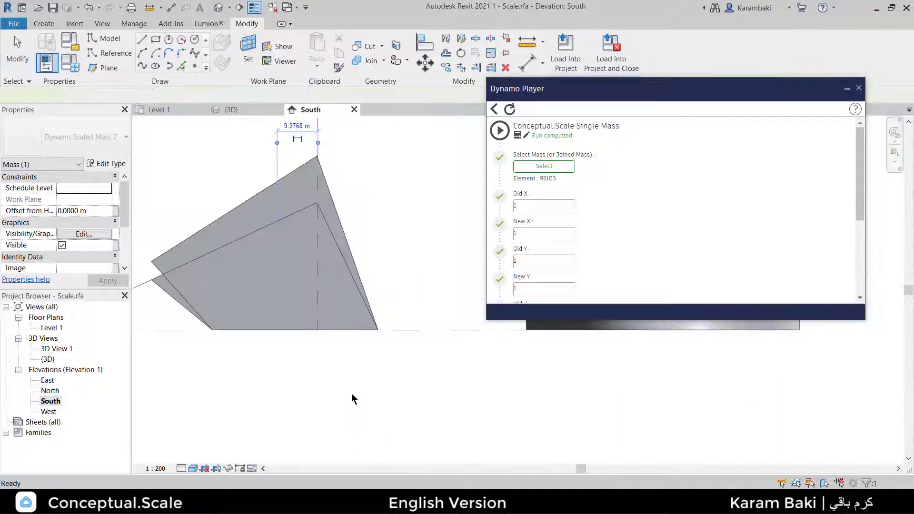
left_click(171, 7)
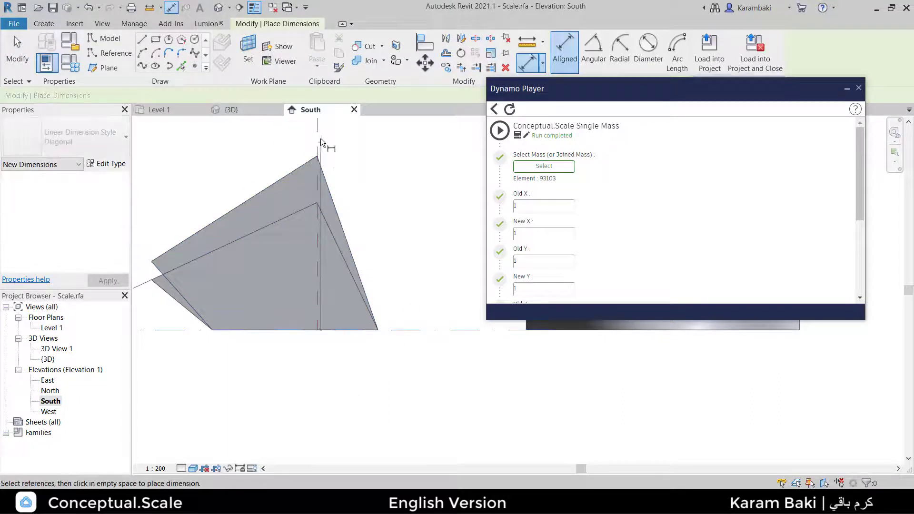
left_click(319, 153)
scroll(374, 245, "up", 3)
left_click(389, 266)
key("Escape")
key("Escape")
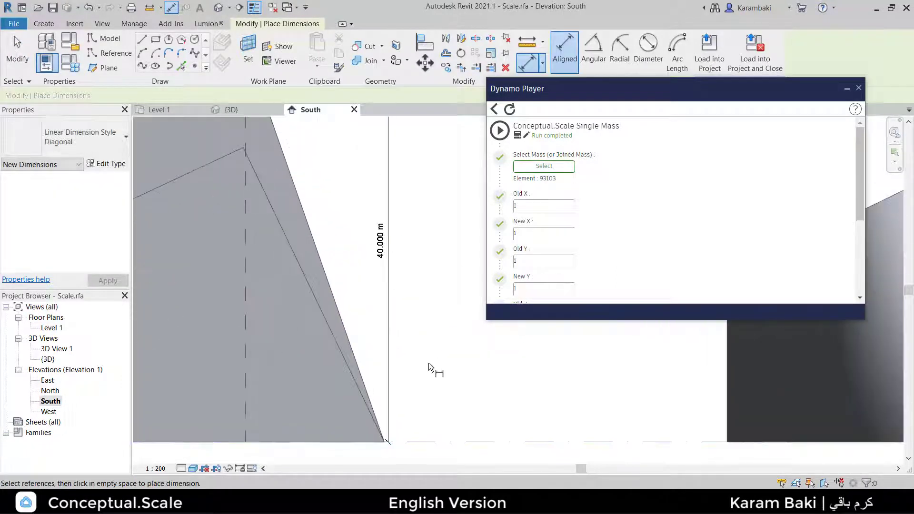
key("ctrl+z")
Step: Move the scaled single mass horizontally along the ground line, clear of the original box on the side away from the curved surface
left_click(324, 200)
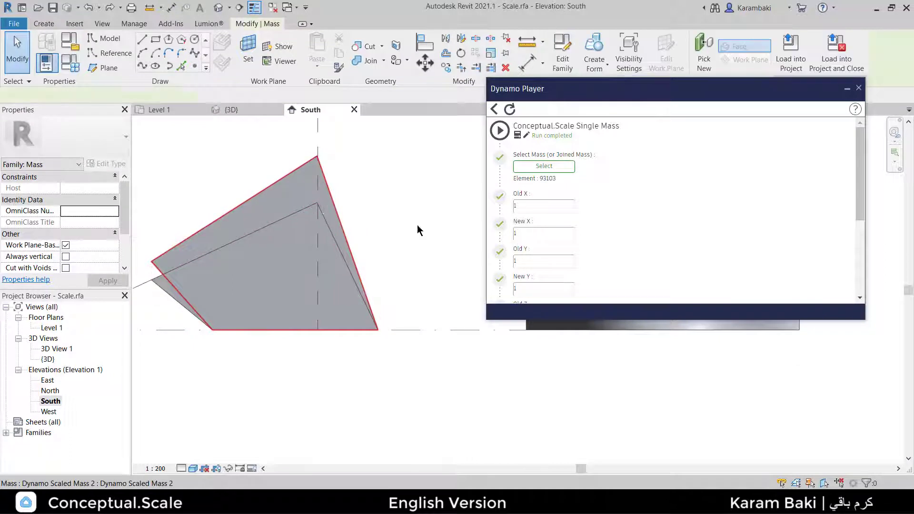
scroll(430, 254, "down", 2)
left_click(425, 62)
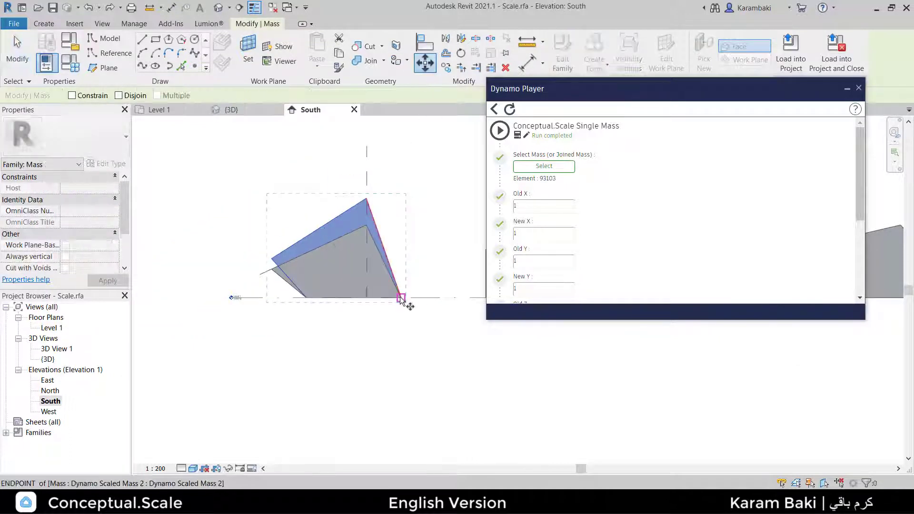
left_click(401, 298)
left_click(250, 301)
left_click(316, 376)
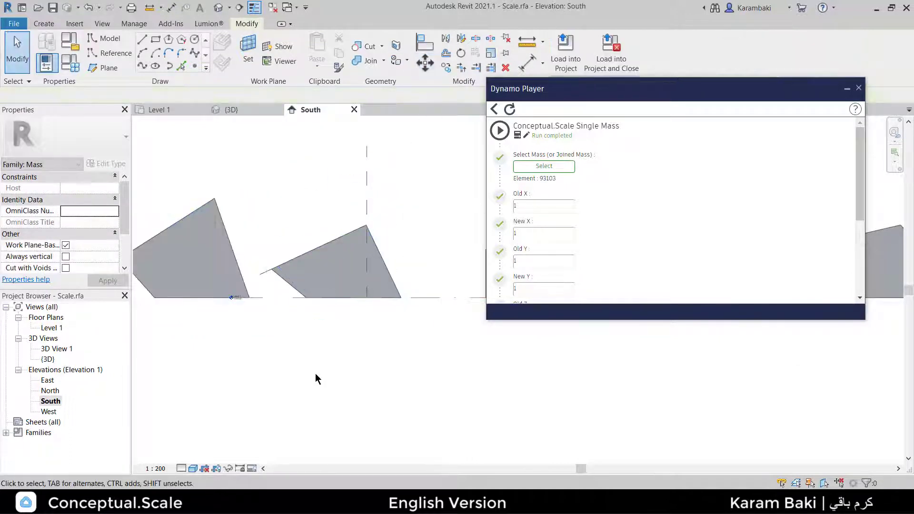
Step: In the default 3D view, reshape the original box by pulling its far upper corner outward
left_click(218, 10)
middle_click_drag(316, 275, 252, 333, "shift")
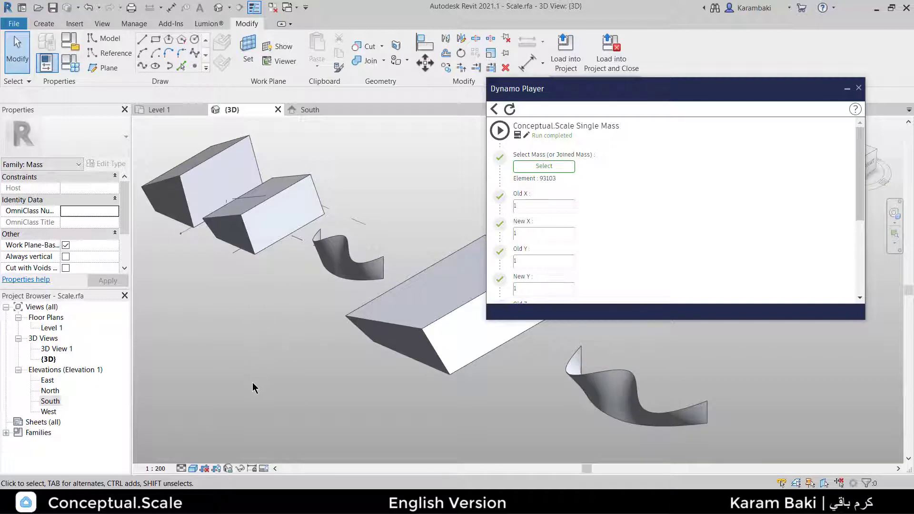
scroll(347, 230, "up", 5)
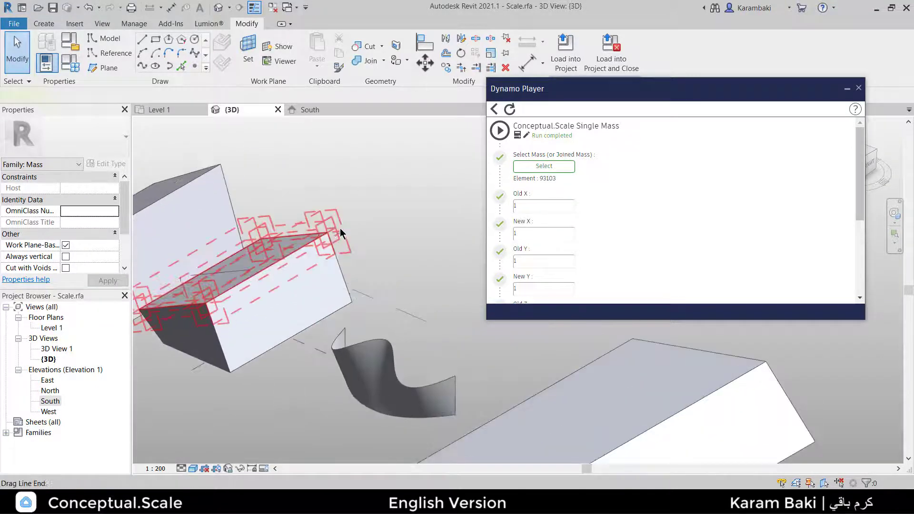
left_click(341, 229)
middle_click_drag(340, 229, 400, 211, "shift")
left_click_drag(290, 215, 341, 190)
left_click(357, 398)
Step: Reshape the original curved surface form by pulling part of its edge outward
middle_click_drag(357, 398, 361, 317, "shift")
left_click(380, 336)
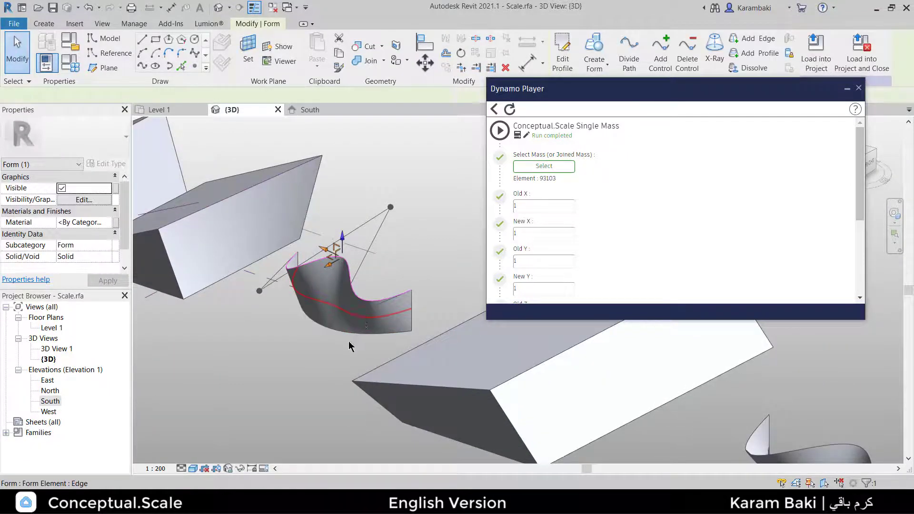
left_click(360, 316)
left_click_drag(350, 299, 328, 315)
left_click(309, 378)
Step: Reshape the near end of the original box by moving its upper side corner inward
scroll(310, 378, "down", 3)
middle_click_drag(310, 378, 310, 250, "shift")
key("Tab")
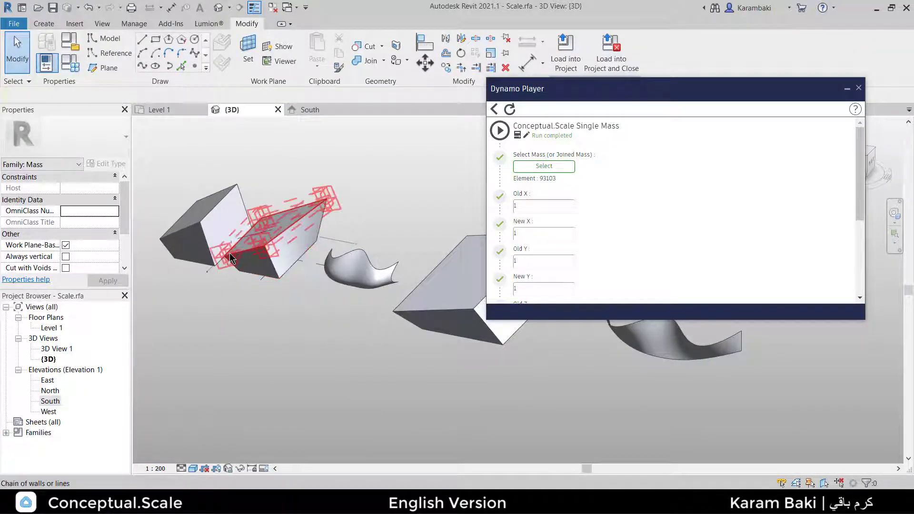
left_click(229, 252)
scroll(231, 253, "up", 2)
left_click_drag(219, 258, 260, 242)
left_click(232, 309)
Step: Return to Dynamo Player's script list, run Conceptual.Scale Updater, and move the player window clear of the masses
scroll(233, 310, "down", 3)
middle_click_drag(364, 370, 313, 349)
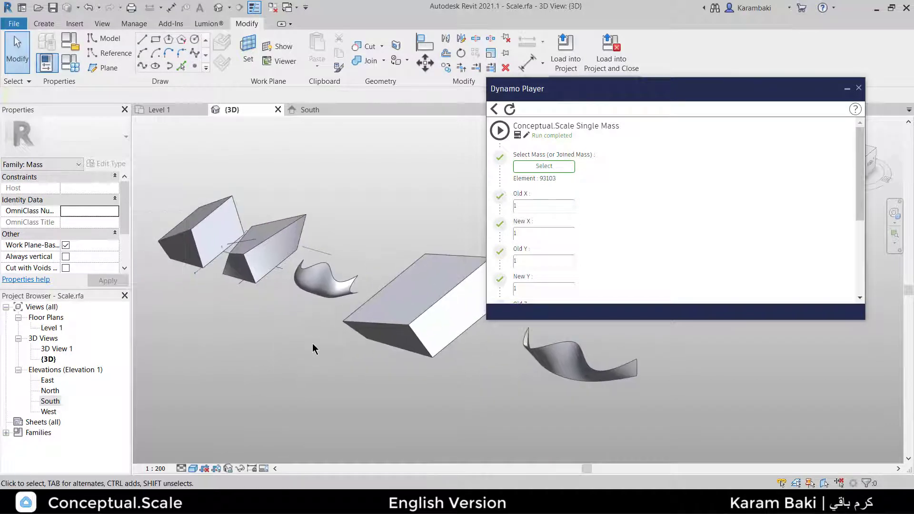
left_click(493, 110)
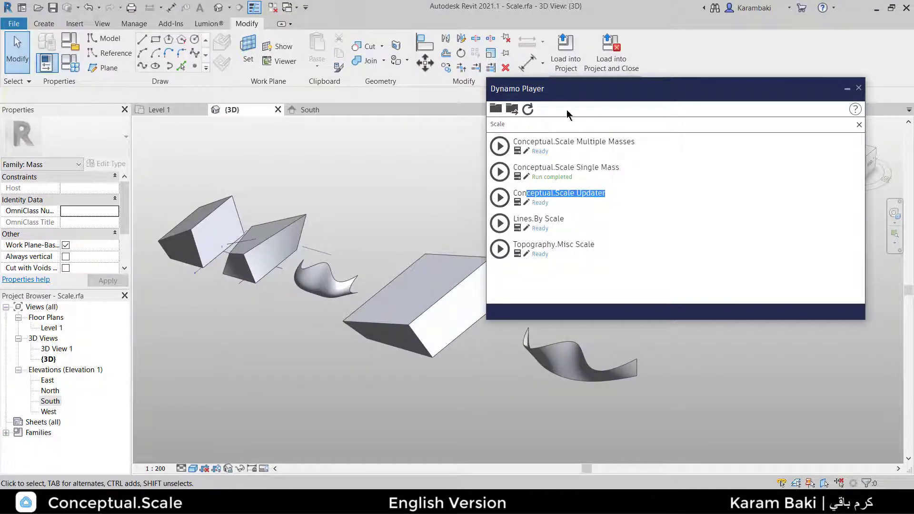
left_click_drag(566, 88, 641, 64)
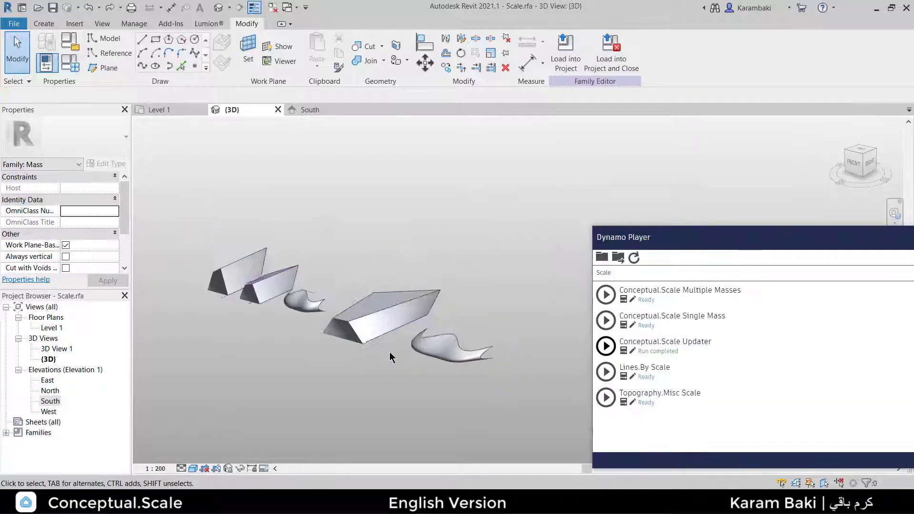
Step: Divide the long sloping side face of the large scaled box and apply the Triangle (flat) pattern to it
scroll(390, 347, "up", 6)
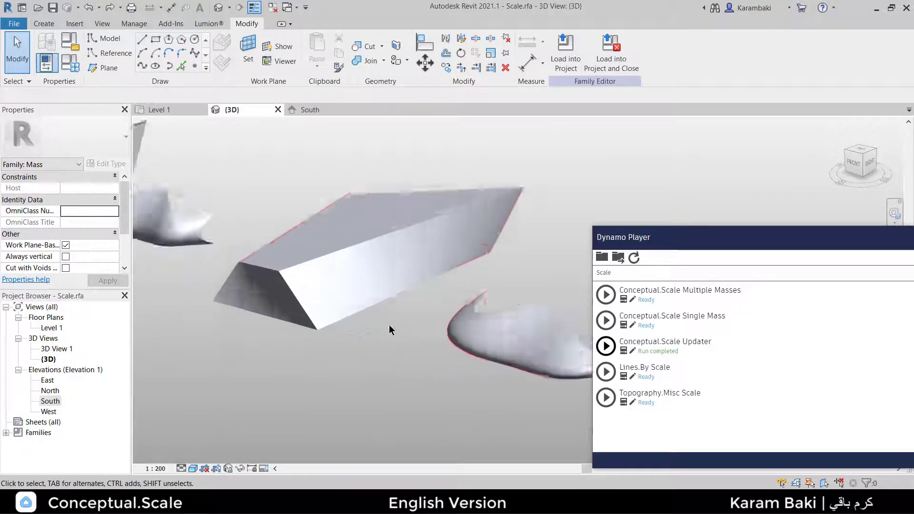
left_click(383, 261)
left_click(630, 52)
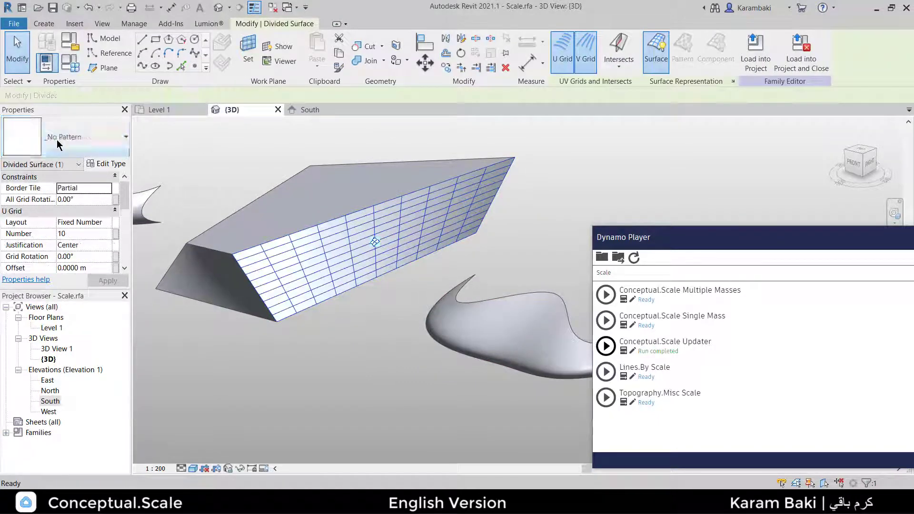
left_click(57, 144)
scroll(48, 261, "down", 5)
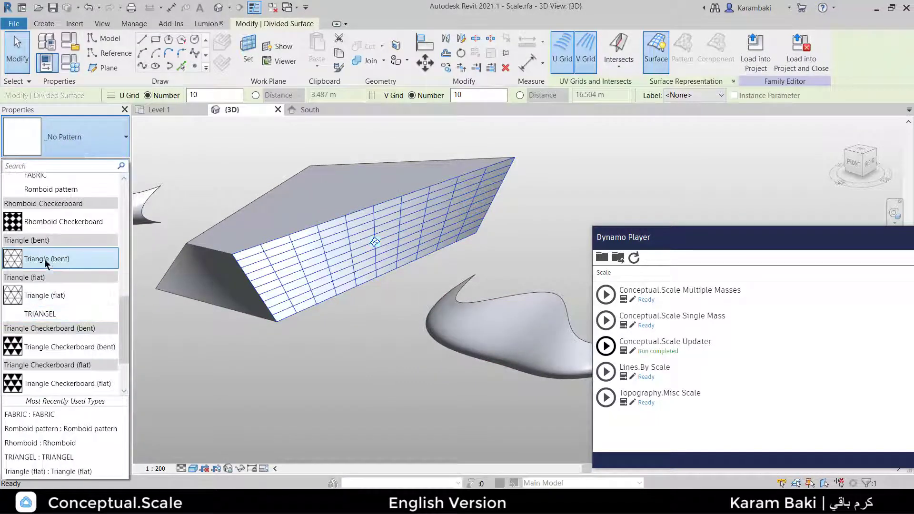
left_click(45, 295)
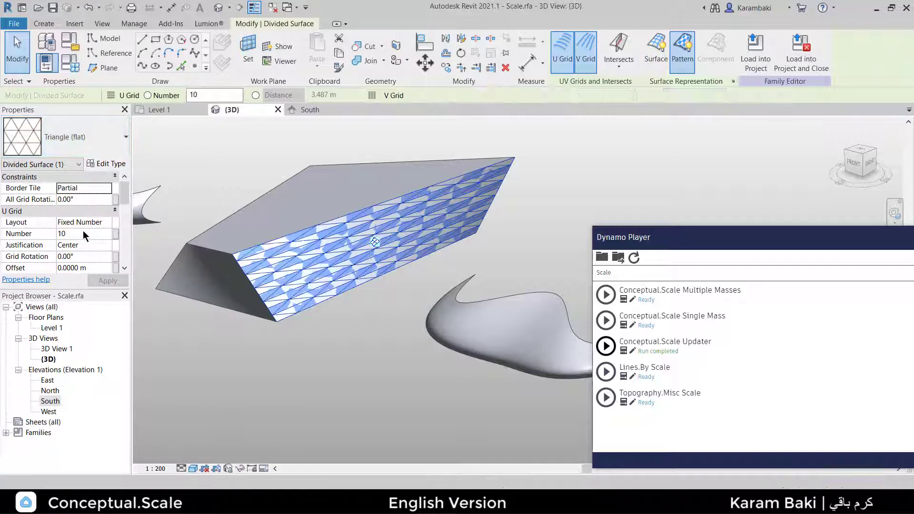
Step: Isolate the divided surface temporarily and set its U grid number to 5
left_click(237, 468)
left_click(257, 426)
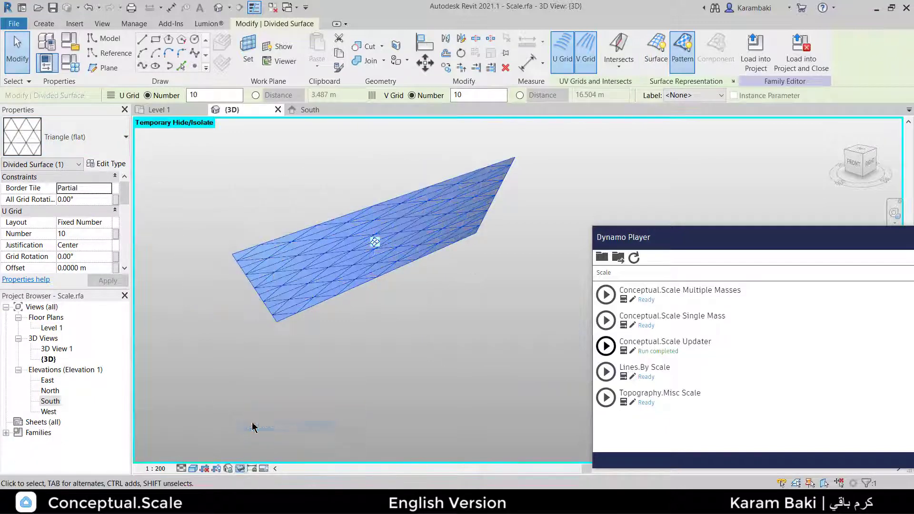
double_click(72, 233)
type("5")
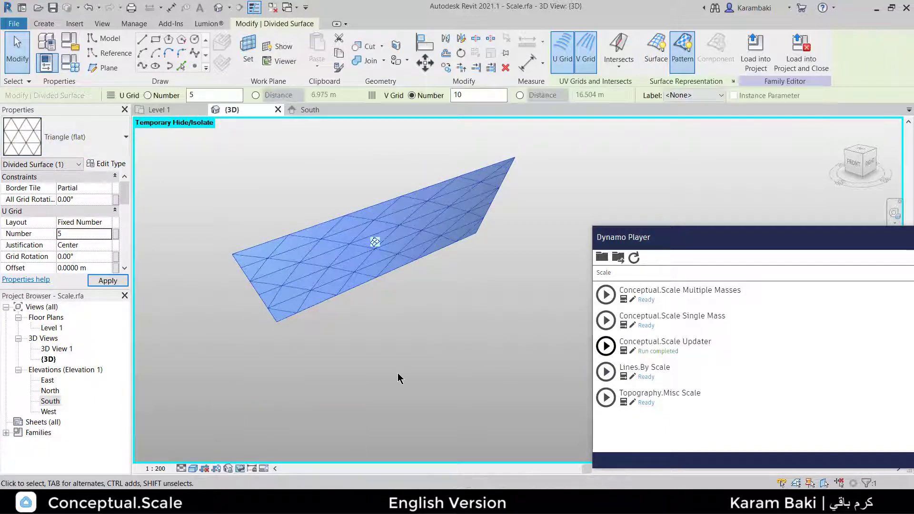
Step: Change the divided surface's pattern to the TRIANGEL component and deselect it
left_click(23, 151)
scroll(37, 201, "down", 2)
left_click(52, 244)
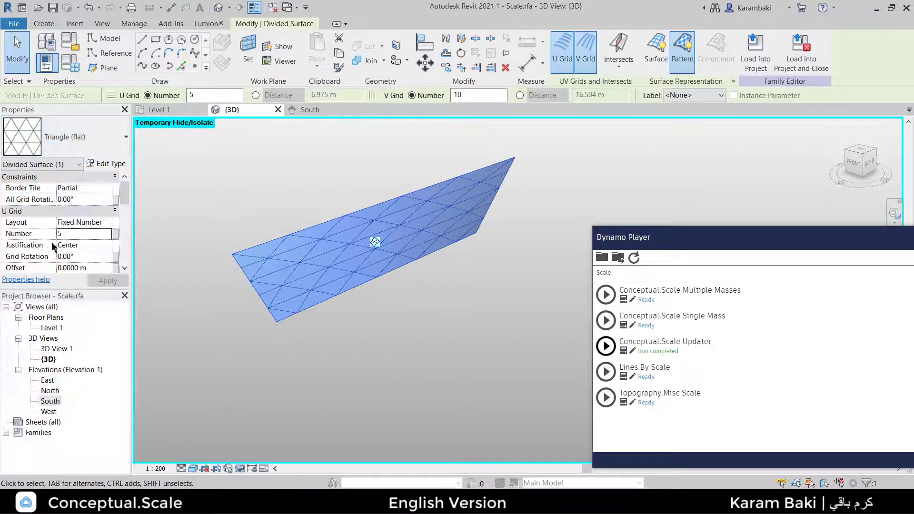
left_click(413, 315)
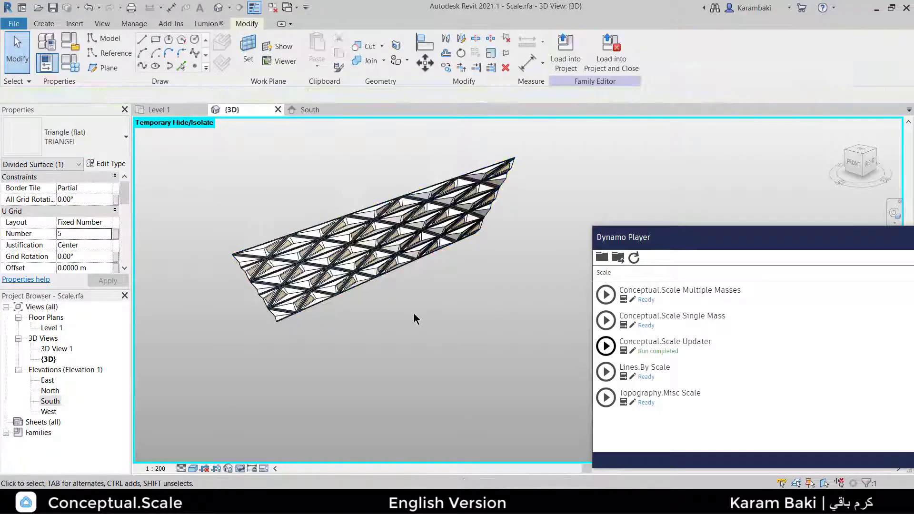
Step: Reset the temporary isolation so all the masses are shown again
left_click(231, 470)
left_click(239, 467)
left_click(257, 455)
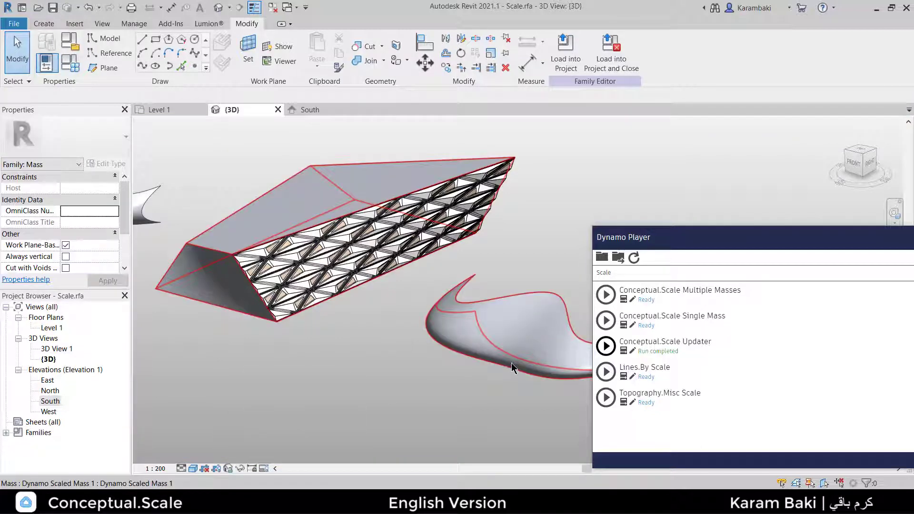
Step: Tilt the reference line of the original box mass by moving its free end to about 39 m long at 45°
scroll(511, 364, "down", 2)
middle_click_drag(273, 298, 388, 324)
scroll(349, 224, "up", 4)
middle_click_drag(350, 228, 401, 252, "shift")
middle_click_drag(323, 290, 391, 221)
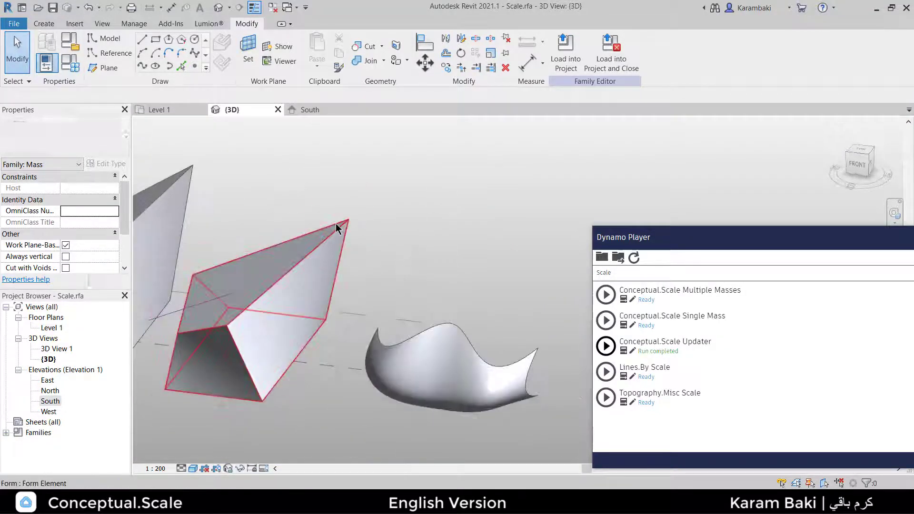
left_click(166, 267)
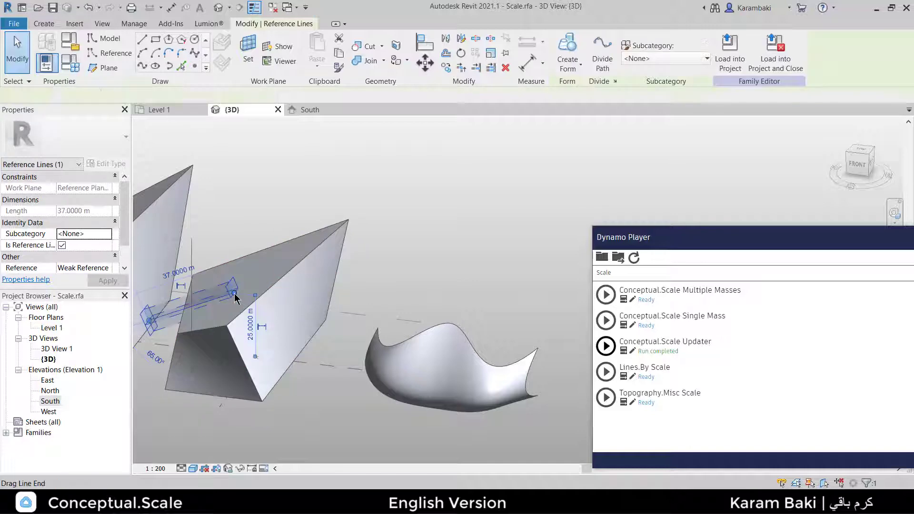
left_click_drag(231, 270, 220, 261)
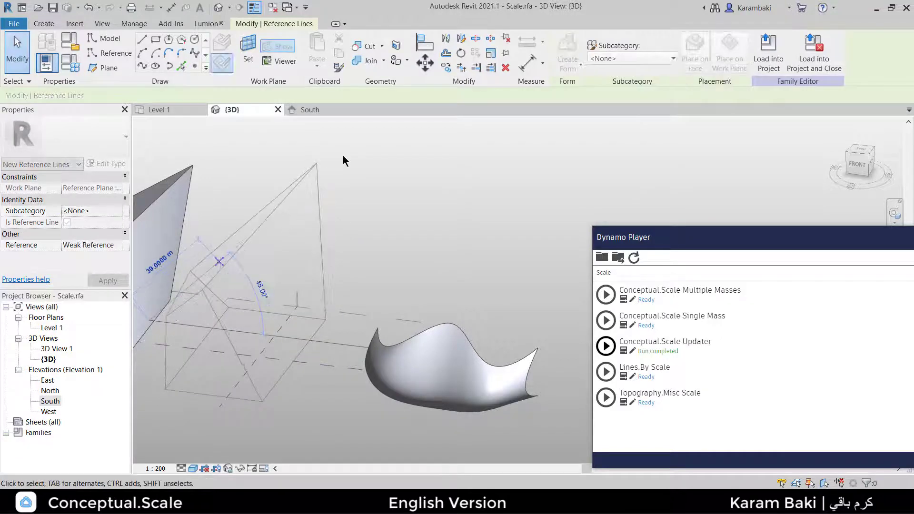
left_click(343, 156)
Step: Select the chain of reference lines around the original box's upper face and lower the line end at its peak
key("Tab")
left_click(307, 169)
middle_click_drag(308, 170, 293, 155, "shift")
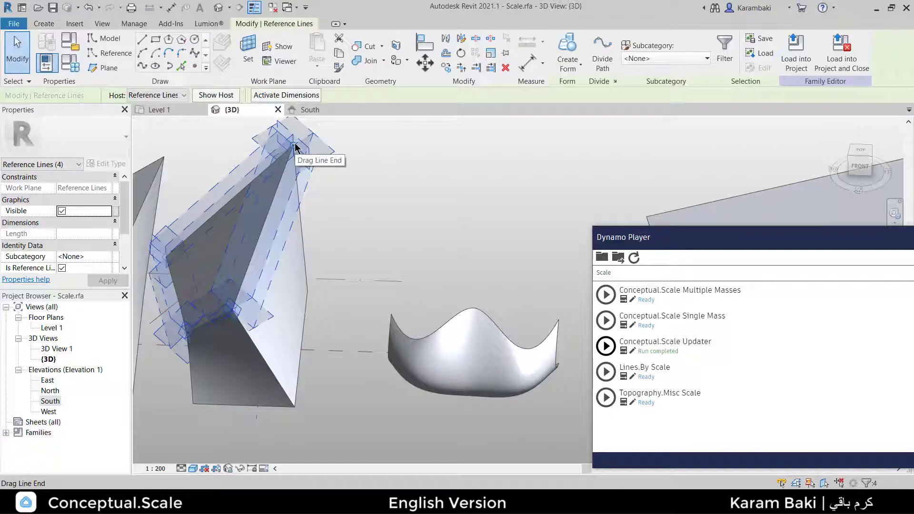
left_click_drag(294, 146, 267, 247)
middle_click_drag(267, 247, 305, 200, "shift")
scroll(374, 212, "down", 2)
left_click(373, 212)
Step: Run the Conceptual.Scale Updater script to apply the reshaped original box to its panelled scaled mass, and inspect the panels
scroll(296, 197, "down", 3)
middle_click_drag(285, 195, 109, 100)
middle_click_drag(109, 100, 157, 119, "shift")
middle_click_drag(396, 227, 464, 238)
middle_click_drag(464, 238, 467, 215, "shift")
middle_click_drag(467, 214, 502, 237)
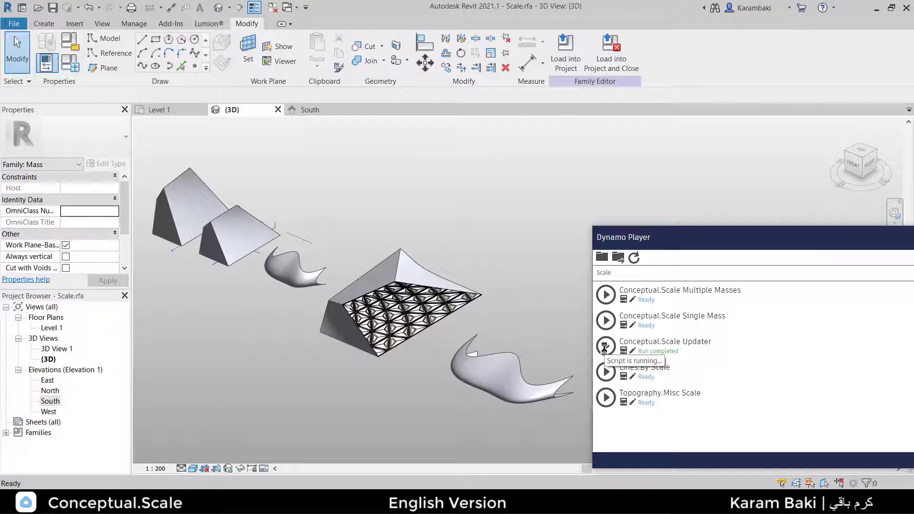
middle_click_drag(332, 406, 331, 305, "shift")
scroll(419, 196, "up", 5)
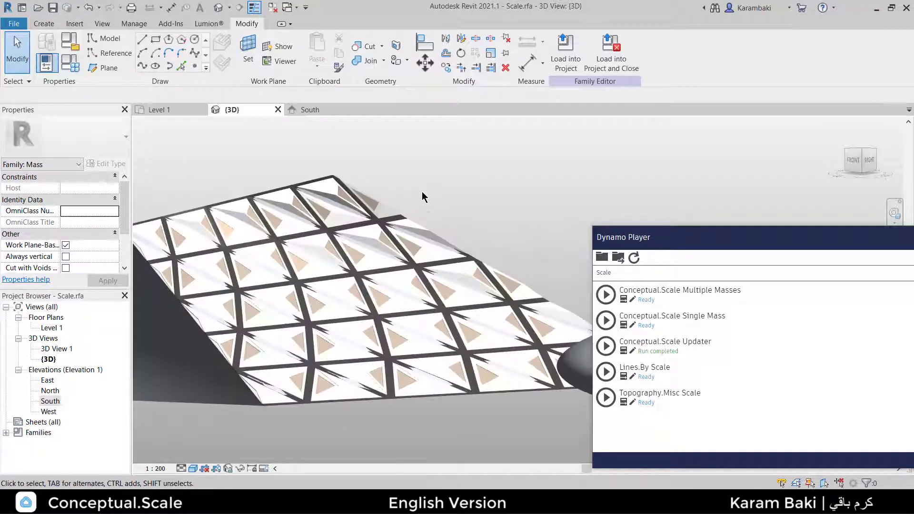
scroll(461, 175, "down", 4)
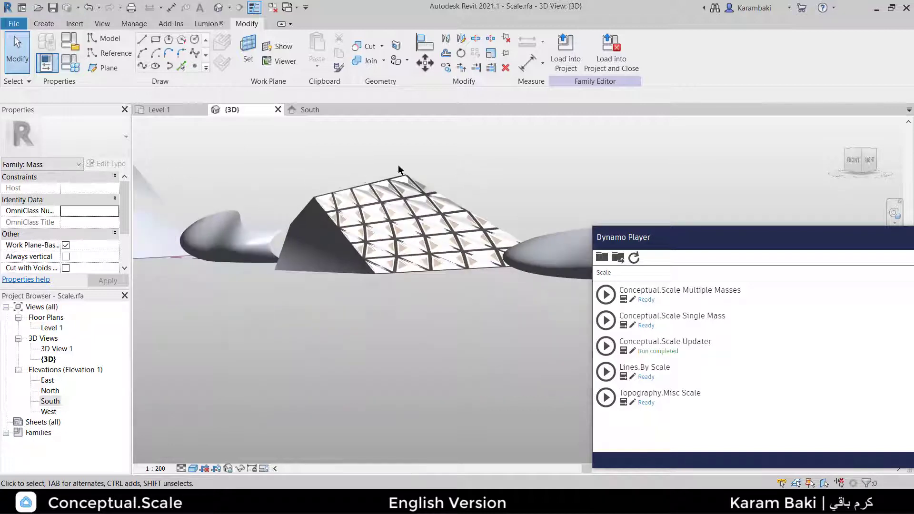
middle_click_drag(398, 169, 485, 305, "shift")
scroll(478, 241, "down", 5)
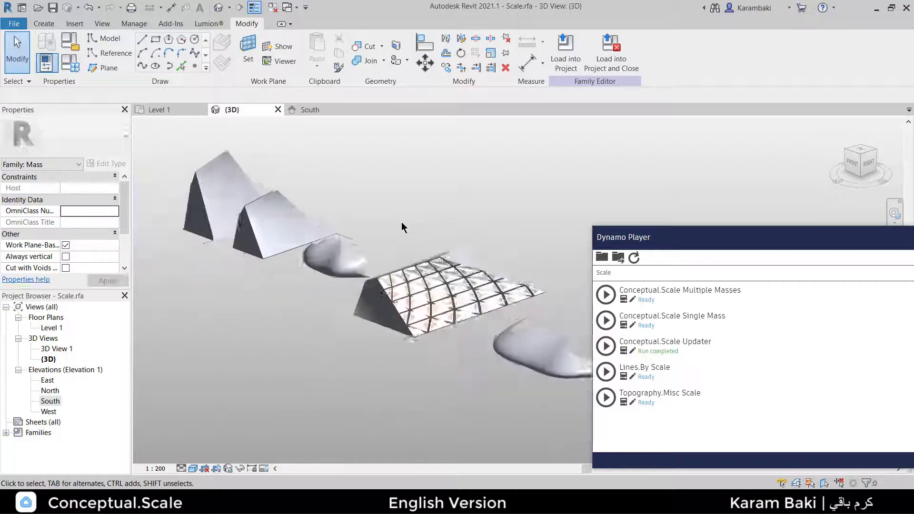